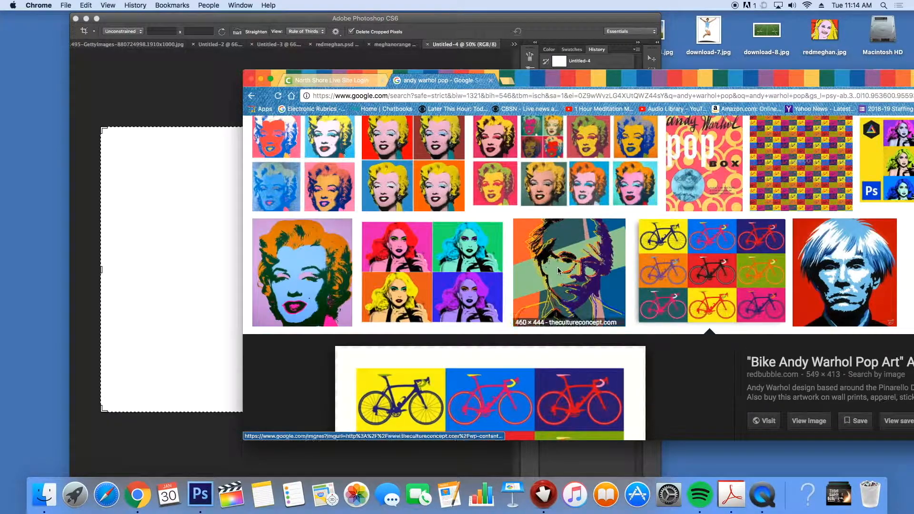
Step: Examine the nine-panel bicycle pop art preview in the Andy Warhol image results
{"action": "scroll", "coordinate": [559, 273], "scroll_direction": "up", "scroll_amount": 1}
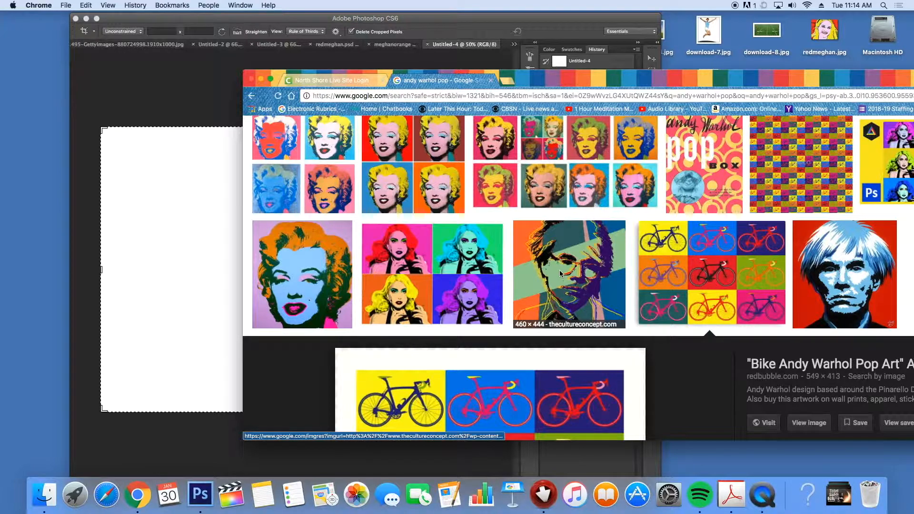
{"action": "scroll", "coordinate": [560, 271], "scroll_direction": "down", "scroll_amount": 7}
{"action": "scroll", "coordinate": [562, 273], "scroll_direction": "up", "scroll_amount": 1}
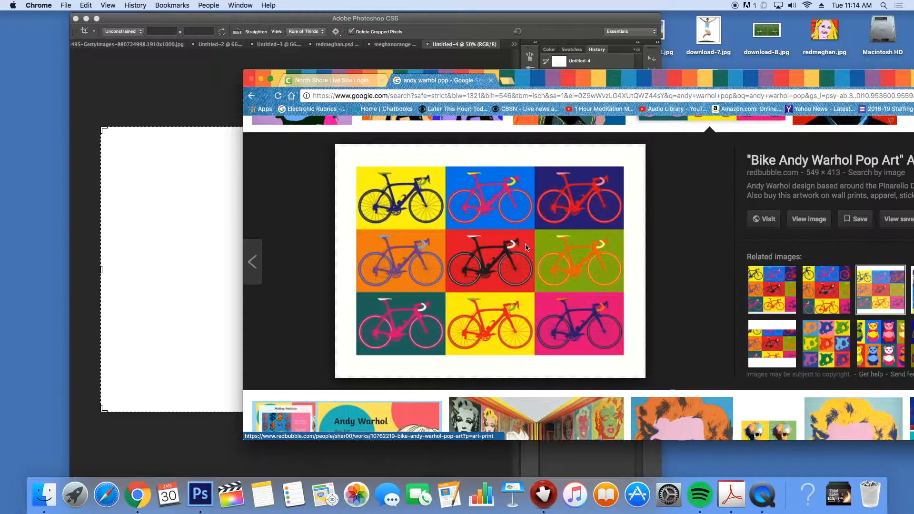
Step: In a new browser tab, search Google for "beetle car" images and choose the orange side-view Beetle on a white background
{"action": "left_click", "coordinate": [508, 81]}
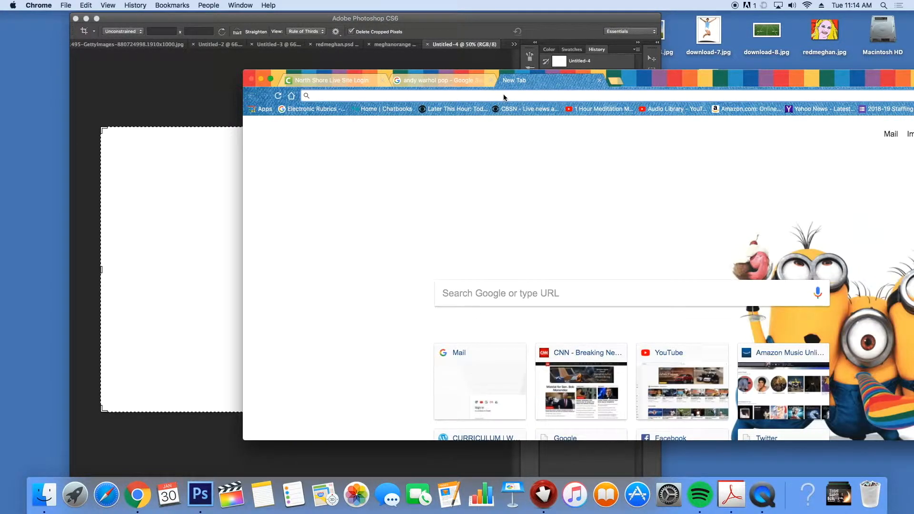
{"action": "type", "text": "google"}
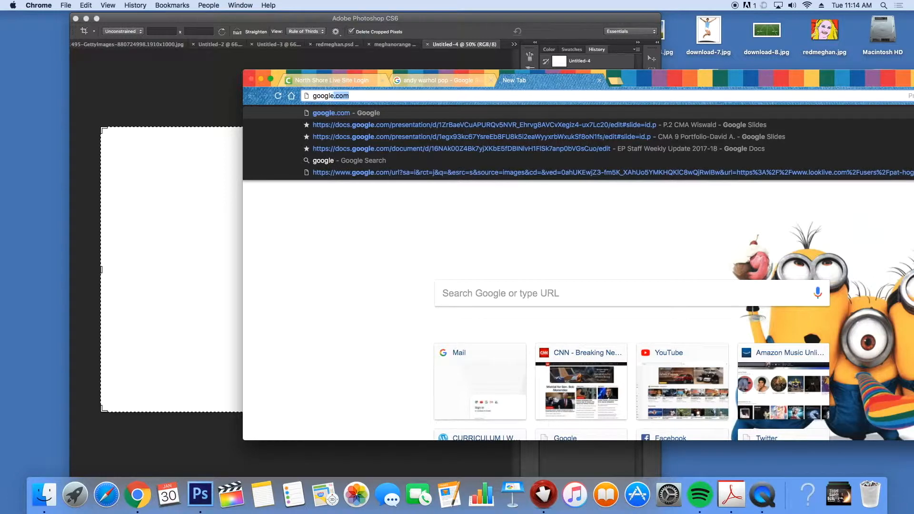
{"action": "key", "text": "Return"}
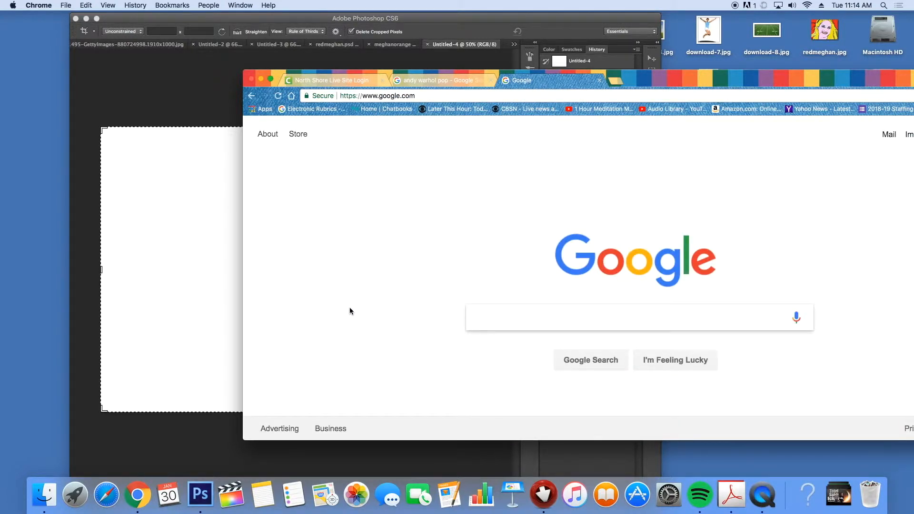
{"action": "type", "text": "be"}
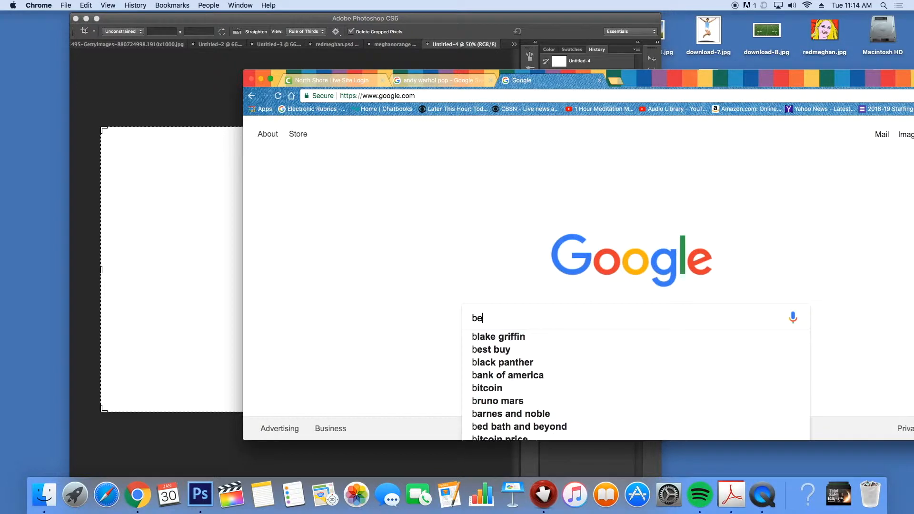
{"action": "type", "text": "etle car"}
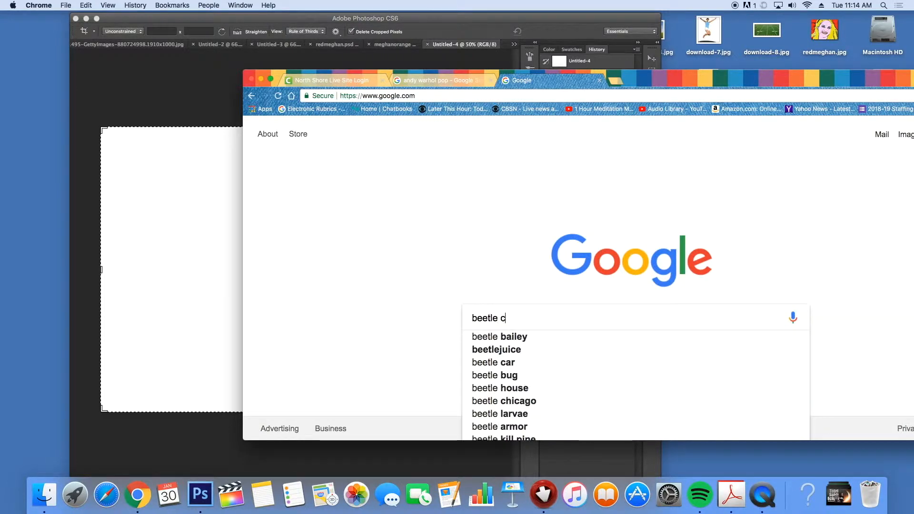
{"action": "key", "text": "Return"}
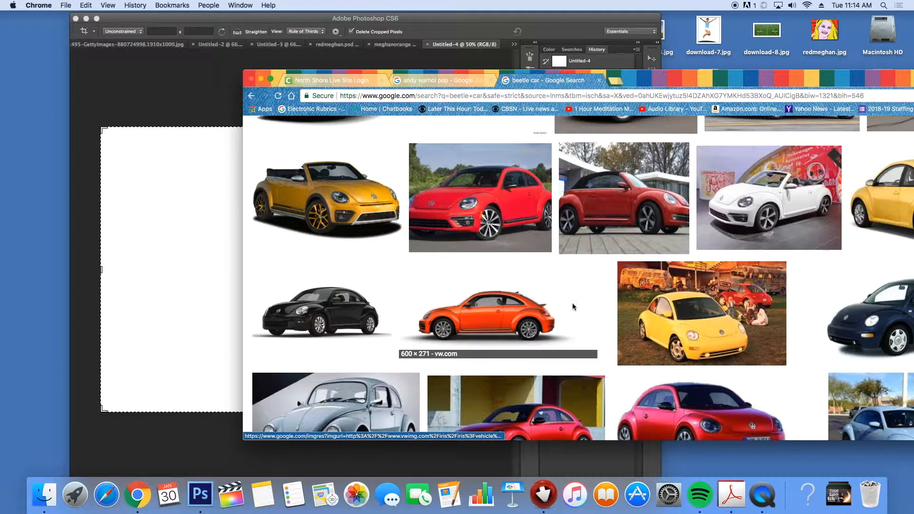
{"action": "left_click", "coordinate": [568, 306]}
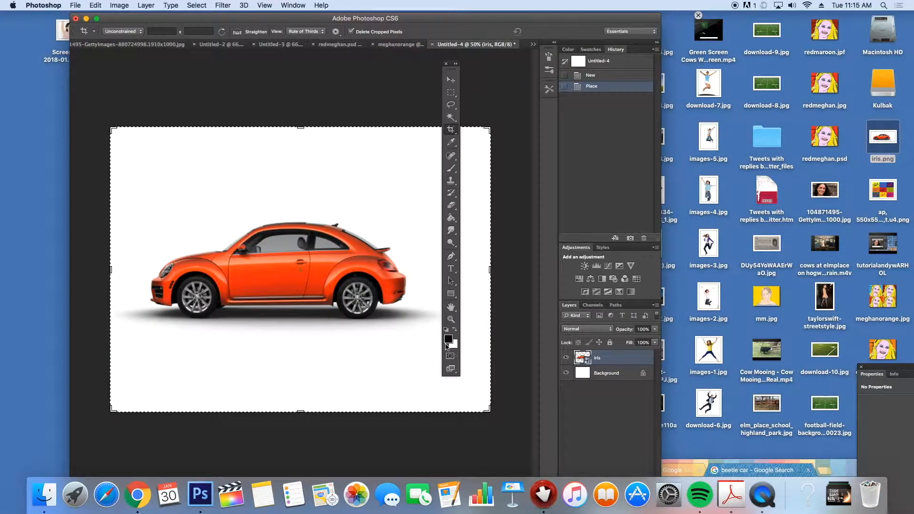
Step: Apply the Filter Gallery's Stamp sketch filter to the car layer with Light/Dark Balance 24 and Smoothness 1
{"action": "left_click_drag", "start_coordinate": [453, 65], "coordinate": [506, 79]}
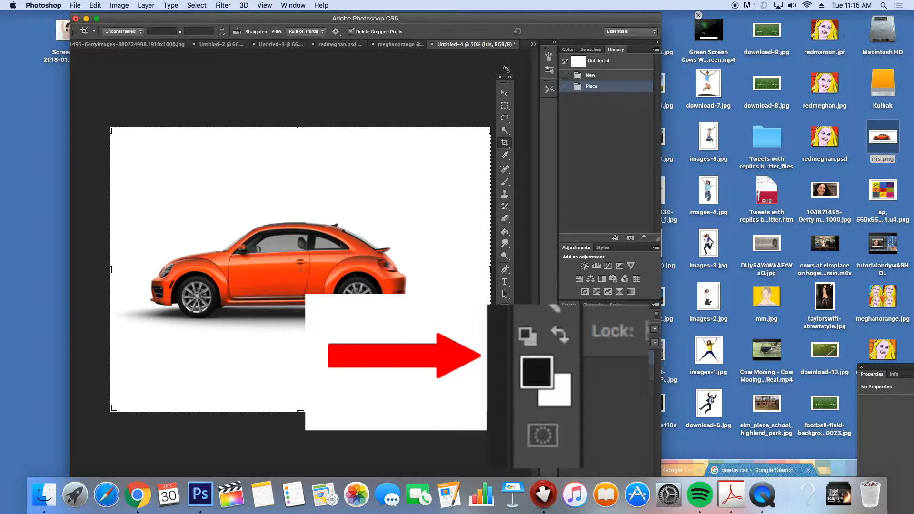
{"action": "left_click", "coordinate": [220, 5]}
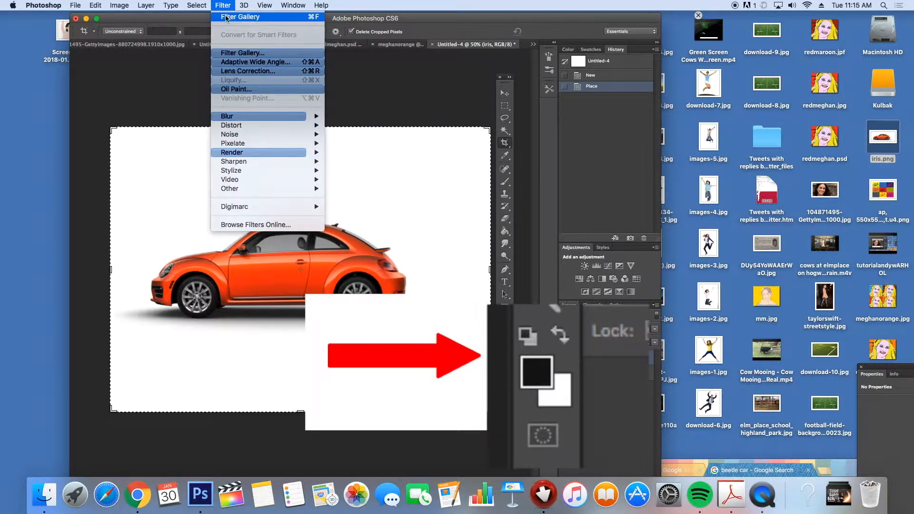
{"action": "left_click", "coordinate": [227, 16]}
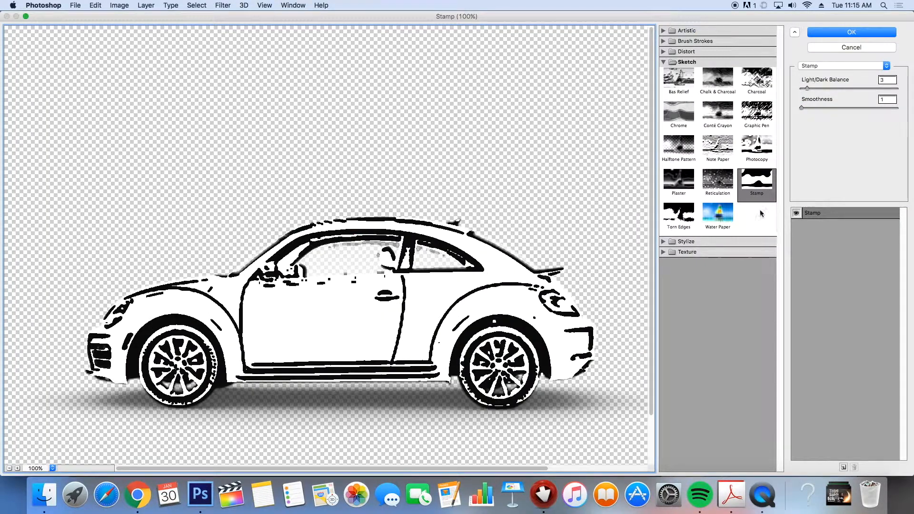
{"action": "left_click", "coordinate": [663, 62]}
{"action": "left_click", "coordinate": [664, 63]}
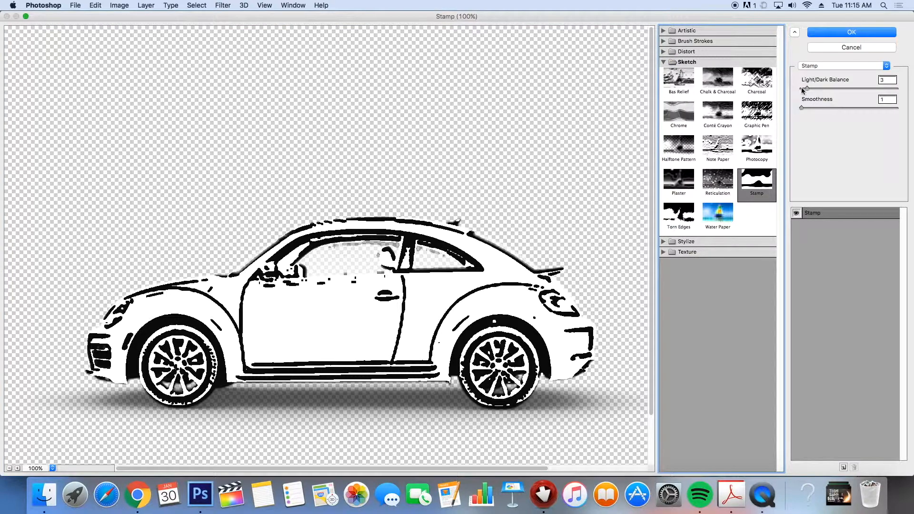
{"action": "left_click", "coordinate": [819, 89]}
{"action": "mouse_move", "coordinate": [818, 91]}
{"action": "left_mouse_down"}
{"action": "mouse_move", "coordinate": [861, 89]}
{"action": "mouse_move", "coordinate": [844, 96]}
{"action": "left_mouse_up"}
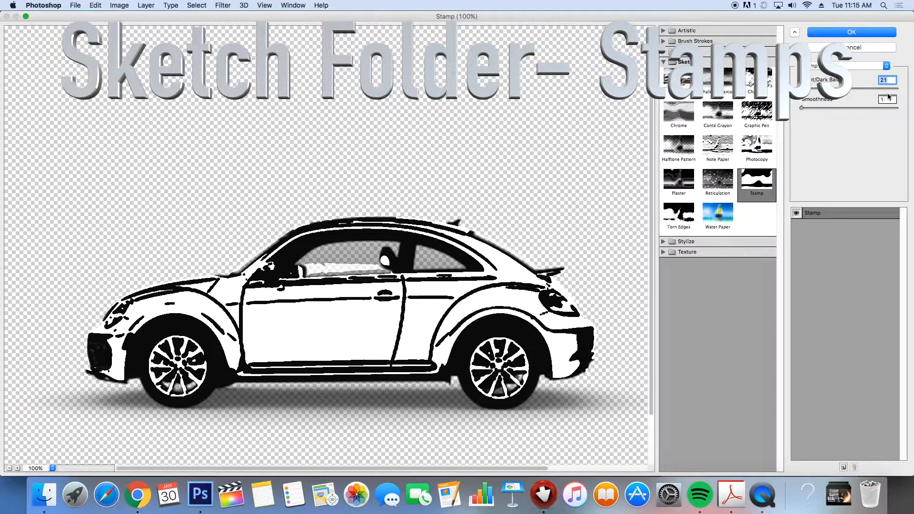
{"action": "mouse_move", "coordinate": [845, 89]}
{"action": "left_mouse_down"}
{"action": "mouse_move", "coordinate": [872, 90]}
{"action": "mouse_move", "coordinate": [847, 94]}
{"action": "left_mouse_up"}
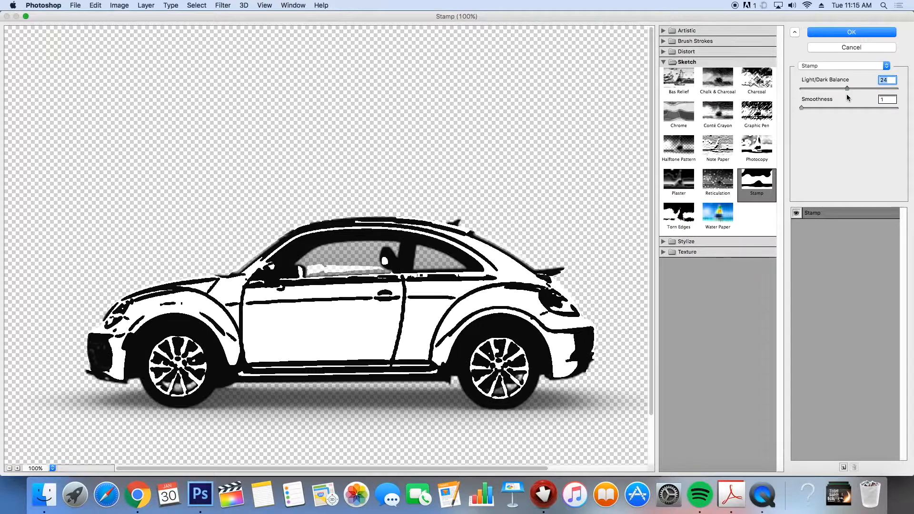
{"action": "left_click", "coordinate": [848, 33]}
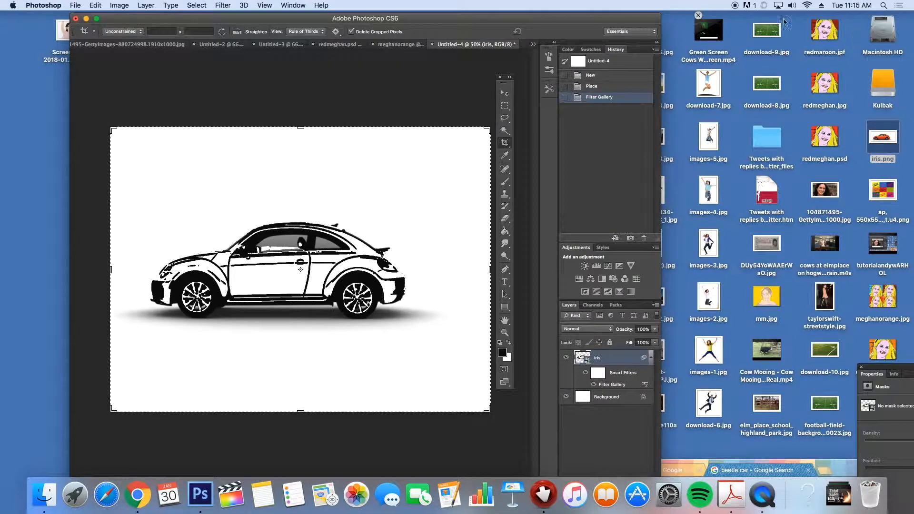
Step: Bring the browser window beside the Photoshop document and show the Andy Warhol bicycle reference page
{"action": "left_click_drag", "start_coordinate": [840, 473], "coordinate": [877, 57]}
{"action": "left_click", "coordinate": [687, 56]}
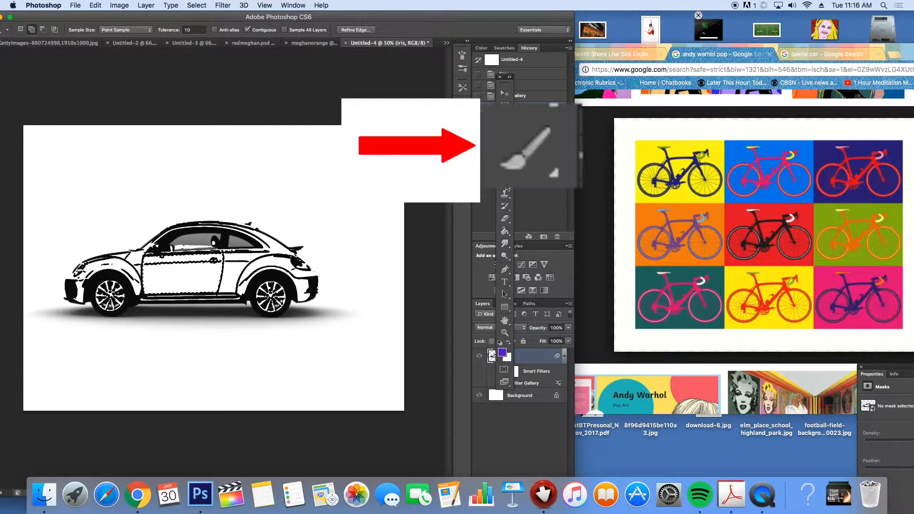
Step: Rasterize the car's smart object and brush purple over the selected door area
{"action": "left_click", "coordinate": [505, 183]}
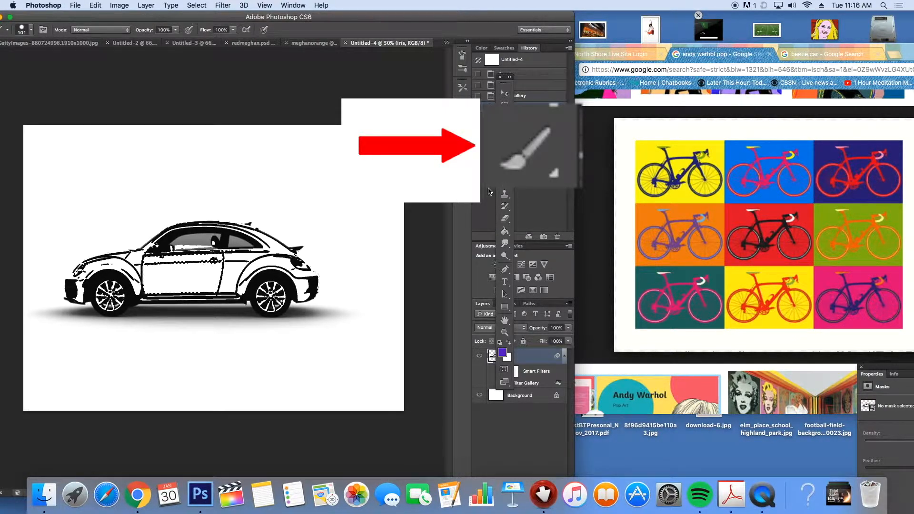
{"action": "left_click", "coordinate": [184, 284]}
{"action": "left_click", "coordinate": [530, 169]}
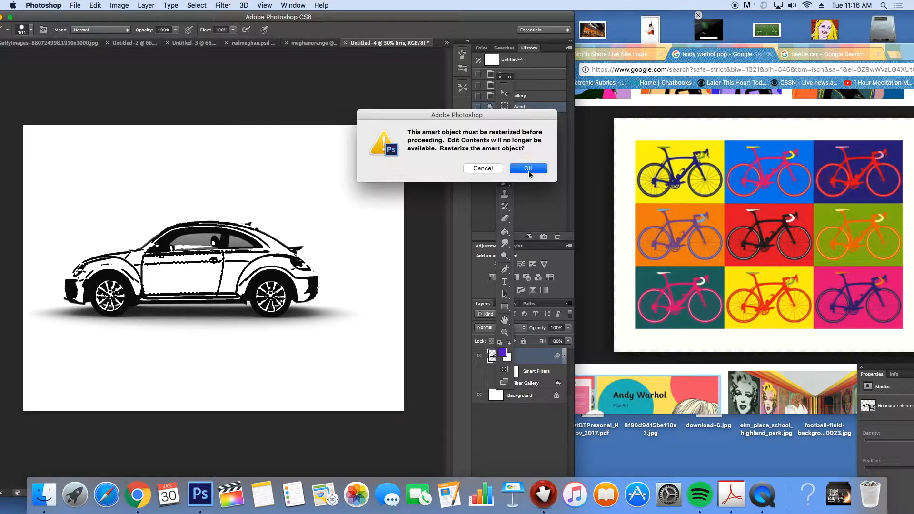
{"action": "mouse_move", "coordinate": [185, 281]}
{"action": "left_mouse_down"}
{"action": "mouse_move", "coordinate": [240, 269]}
{"action": "mouse_move", "coordinate": [210, 261]}
{"action": "mouse_move", "coordinate": [286, 268]}
{"action": "mouse_move", "coordinate": [221, 230]}
{"action": "mouse_move", "coordinate": [78, 282]}
{"action": "mouse_move", "coordinate": [112, 257]}
{"action": "mouse_move", "coordinate": [93, 262]}
{"action": "left_mouse_up"}
Step: Select the remaining white rear and front body panels with the Magic Wand and brush them purple
{"action": "left_click", "coordinate": [505, 130]}
{"action": "left_click", "coordinate": [238, 275]}
{"action": "left_click", "coordinate": [505, 181]}
{"action": "left_click", "coordinate": [505, 130]}
{"action": "left_click", "coordinate": [112, 257]}
{"action": "left_click", "coordinate": [125, 256]}
{"action": "left_click", "coordinate": [505, 181]}
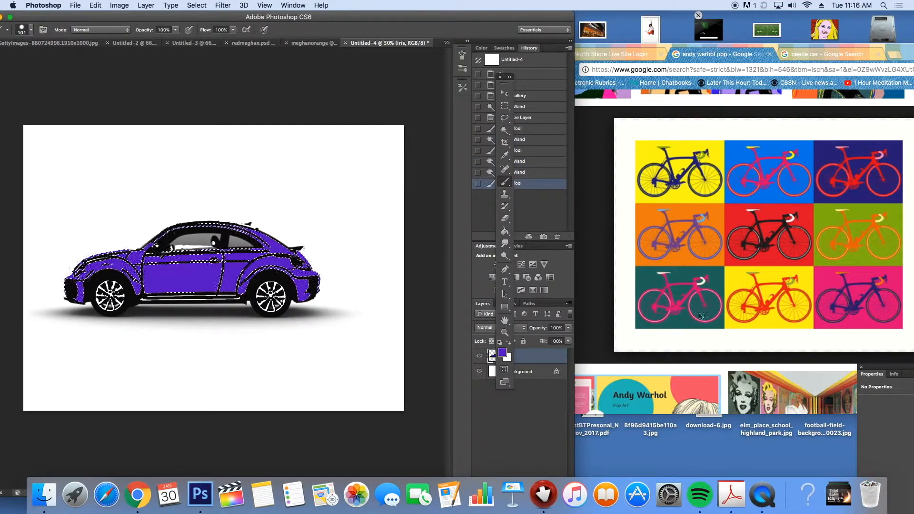
Step: Clear the car body selection and select the white background around the car with the Magic Wand
{"action": "left_click", "coordinate": [505, 131]}
{"action": "left_click", "coordinate": [289, 281]}
{"action": "left_click", "coordinate": [363, 156]}
{"action": "key", "text": "super+d"}
{"action": "left_click", "coordinate": [247, 131]}
{"action": "key", "text": "super+d"}
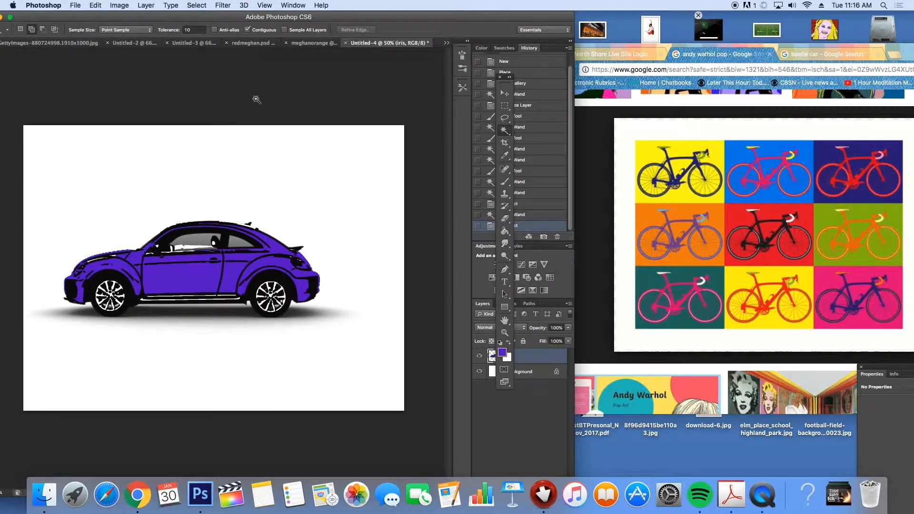
{"action": "left_click", "coordinate": [307, 190]}
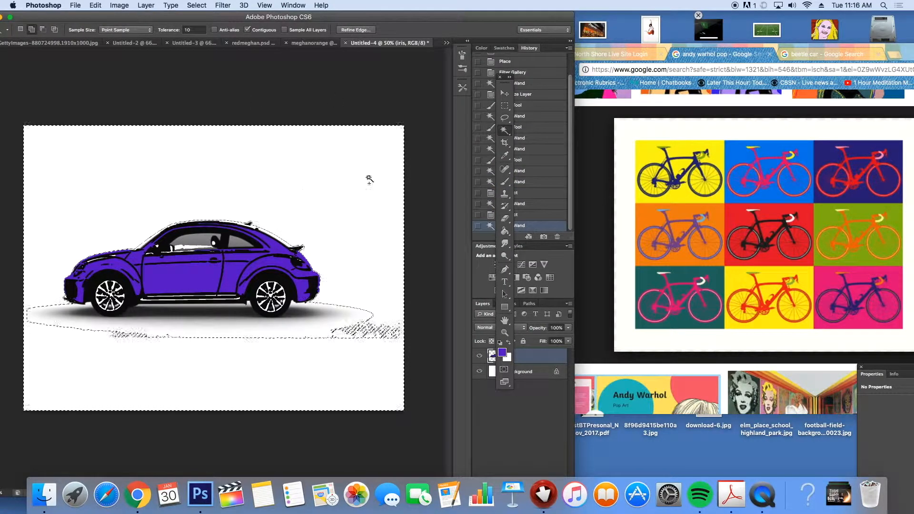
Step: Set the foreground color to bright yellow and fill the selected background with the Paint Bucket
{"action": "left_click", "coordinate": [502, 353]}
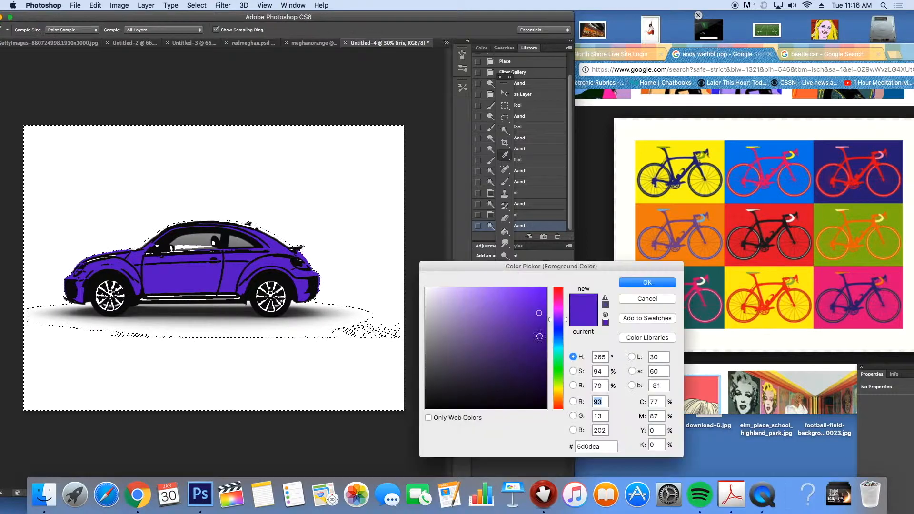
{"action": "left_click", "coordinate": [561, 387]}
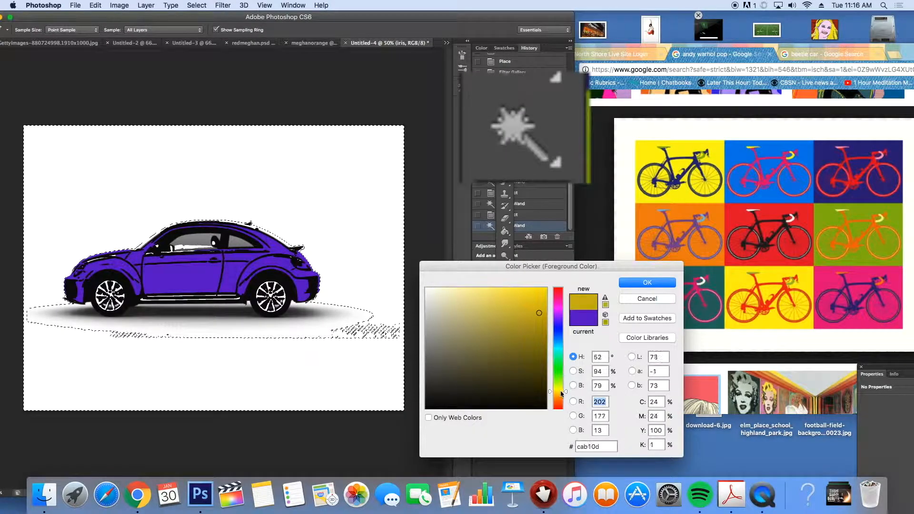
{"action": "left_click_drag", "start_coordinate": [559, 388], "coordinate": [561, 391]}
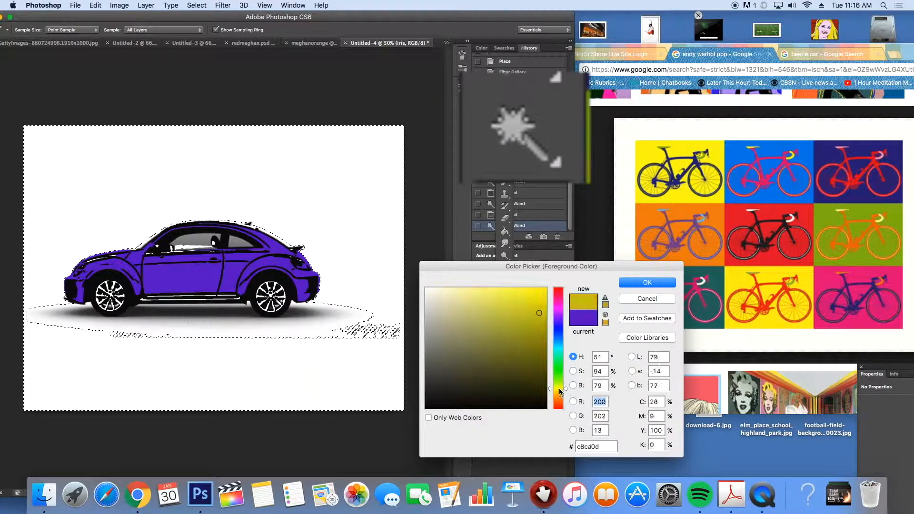
{"action": "left_click", "coordinate": [641, 283]}
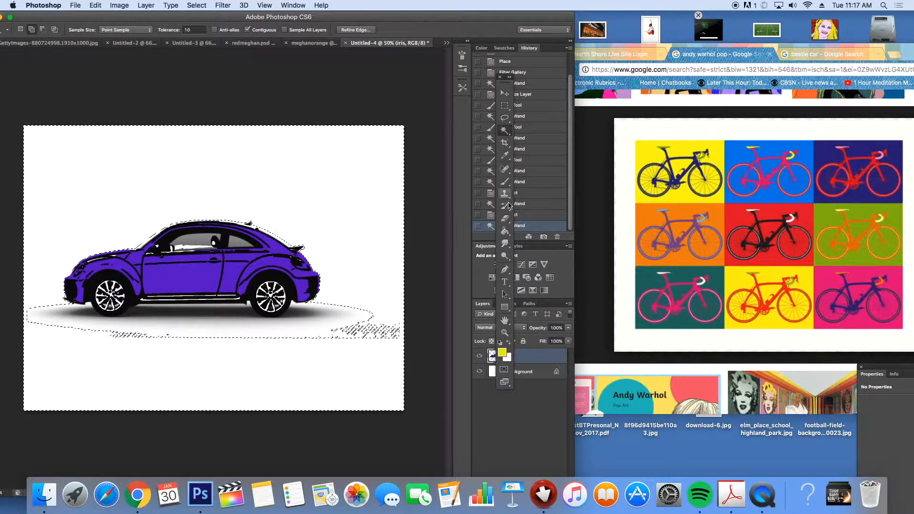
{"action": "left_click", "coordinate": [505, 231]}
{"action": "left_click", "coordinate": [360, 226]}
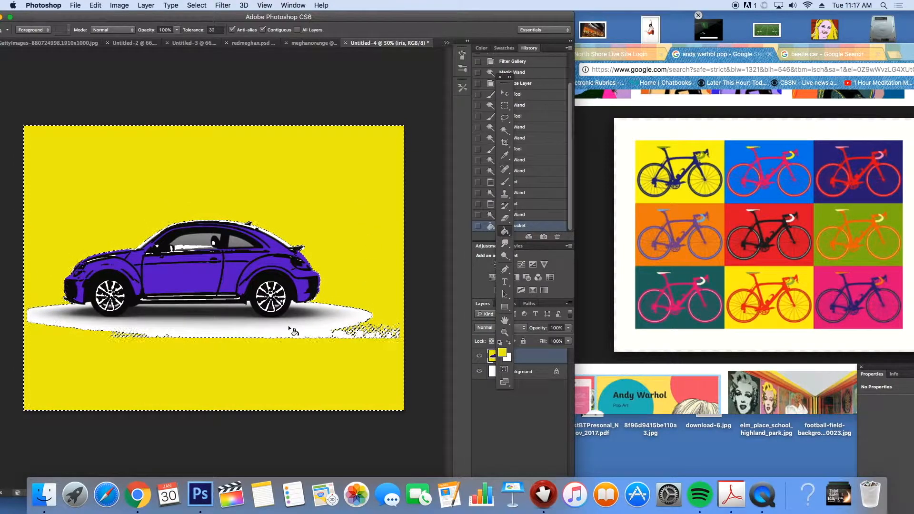
{"action": "left_click", "coordinate": [345, 307]}
Step: Clear the selection and brush yellow over the outer part of the white shadow area beneath the car
{"action": "key", "text": "w"}
{"action": "left_click", "coordinate": [303, 259]}
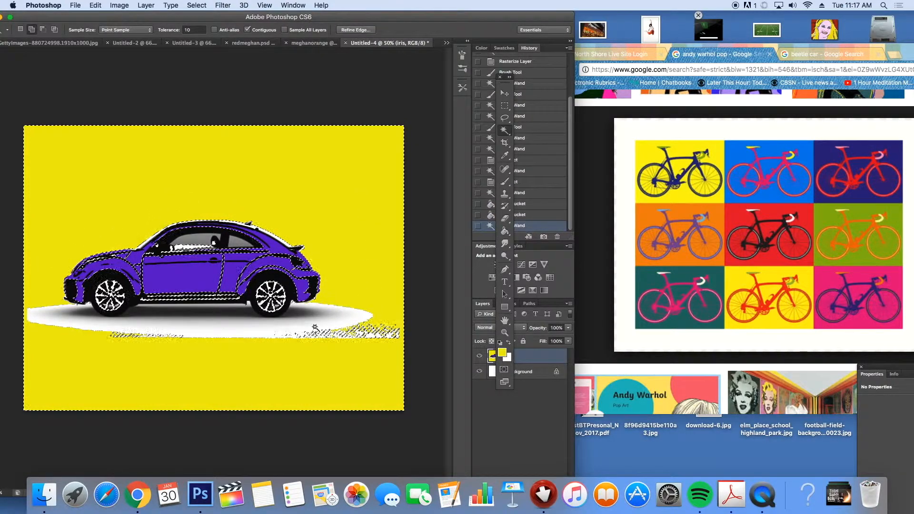
{"action": "left_click", "coordinate": [426, 167]}
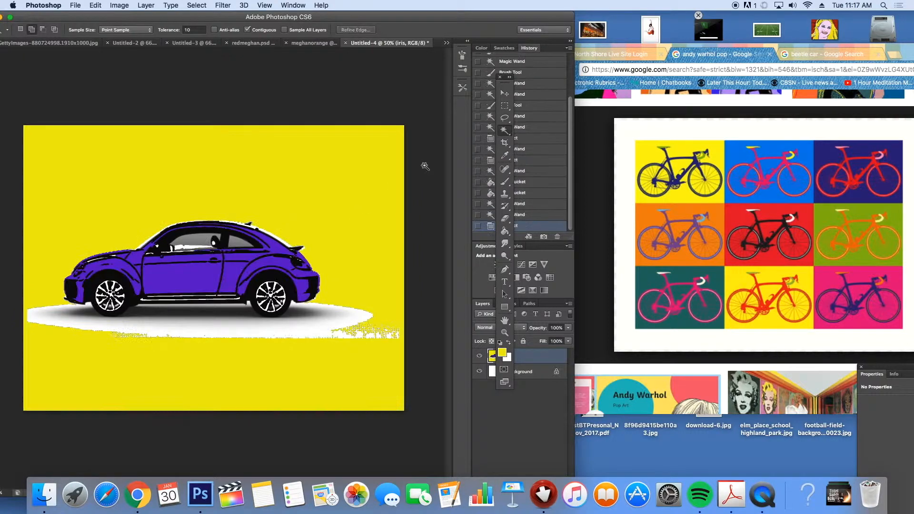
{"action": "left_click", "coordinate": [506, 183]}
{"action": "mouse_move", "coordinate": [294, 327]}
{"action": "left_mouse_down"}
{"action": "mouse_move", "coordinate": [336, 320]}
{"action": "mouse_move", "coordinate": [340, 335]}
{"action": "mouse_move", "coordinate": [392, 320]}
{"action": "mouse_move", "coordinate": [398, 334]}
{"action": "mouse_move", "coordinate": [340, 334]}
{"action": "mouse_move", "coordinate": [343, 317]}
{"action": "mouse_move", "coordinate": [267, 341]}
{"action": "mouse_move", "coordinate": [86, 337]}
{"action": "mouse_move", "coordinate": [35, 308]}
{"action": "mouse_move", "coordinate": [35, 330]}
{"action": "mouse_move", "coordinate": [34, 308]}
{"action": "left_mouse_up"}
{"action": "left_click", "coordinate": [505, 130]}
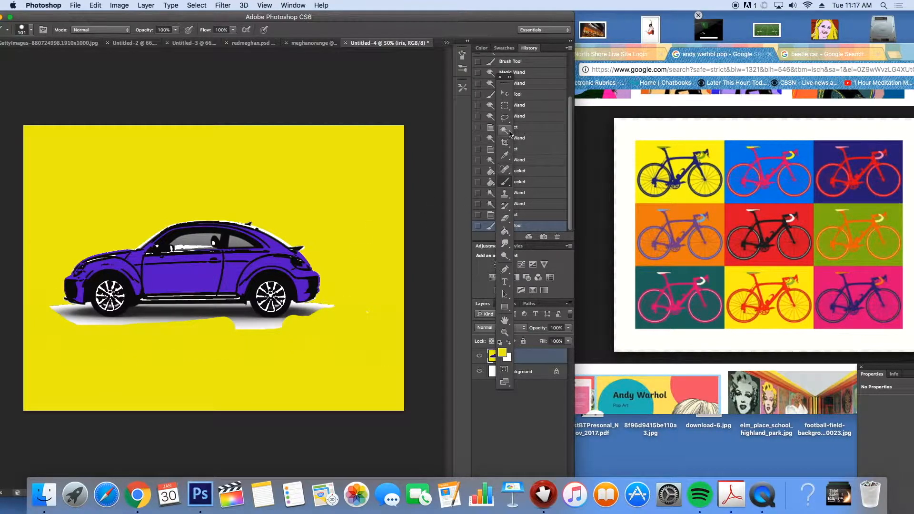
{"action": "left_click", "coordinate": [142, 322]}
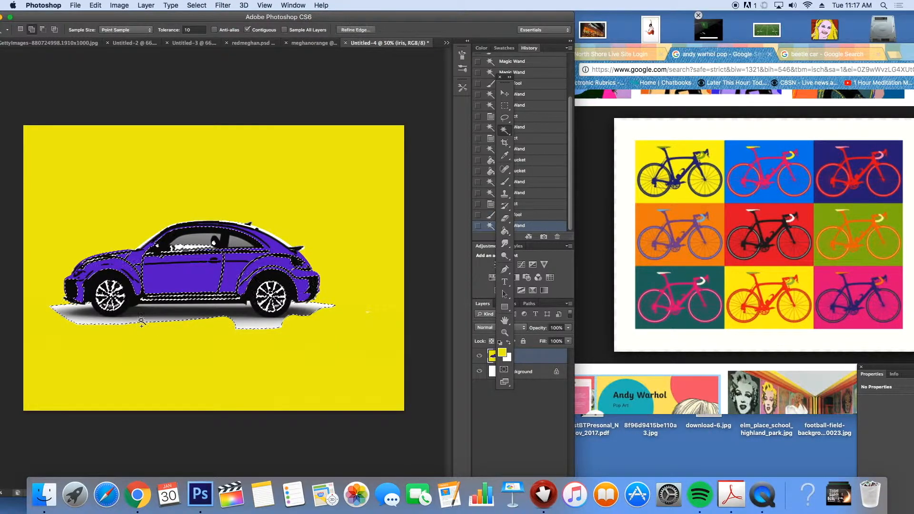
{"action": "left_click", "coordinate": [150, 312]}
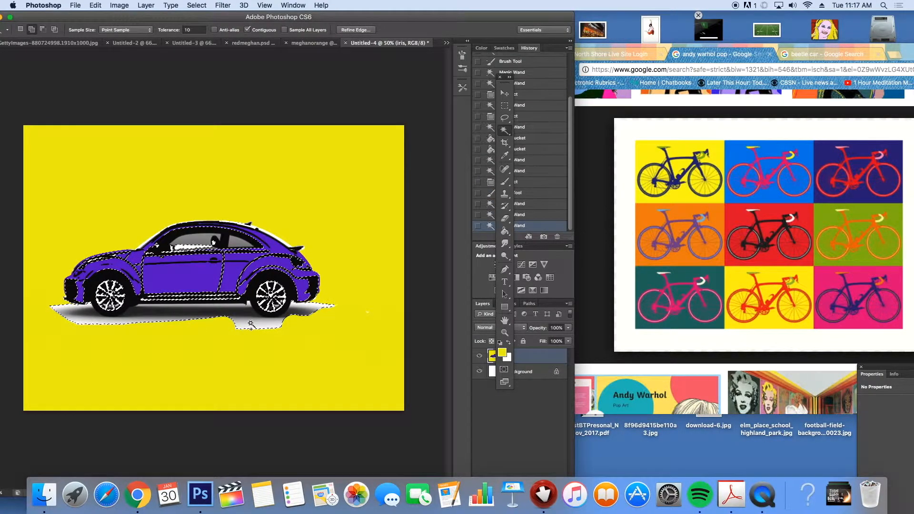
{"action": "key", "text": "super+d"}
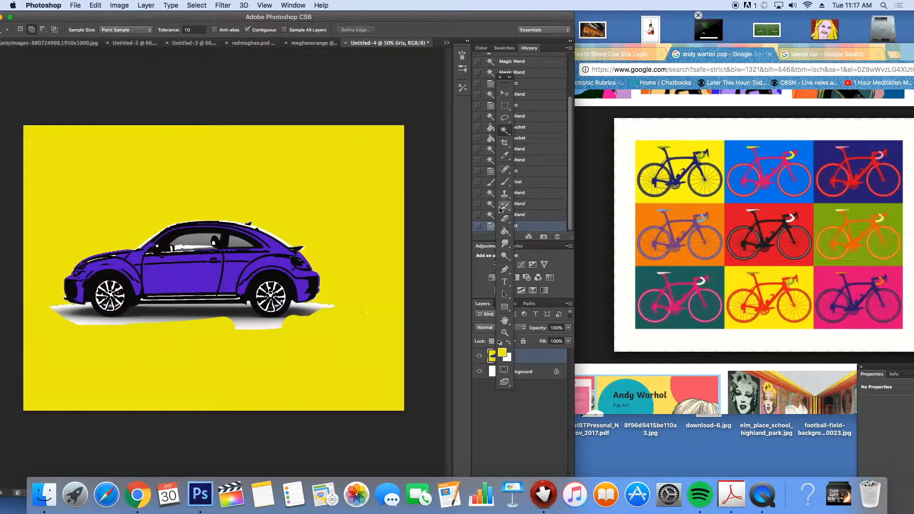
Step: Brush yellow over the leftover white and gray shadow close beneath the car and its wheels
{"action": "left_click", "coordinate": [505, 181]}
{"action": "mouse_move", "coordinate": [174, 324]}
{"action": "left_mouse_down"}
{"action": "mouse_move", "coordinate": [147, 321]}
{"action": "mouse_move", "coordinate": [237, 319]}
{"action": "mouse_move", "coordinate": [286, 331]}
{"action": "mouse_move", "coordinate": [337, 313]}
{"action": "left_mouse_up"}
{"action": "mouse_move", "coordinate": [63, 320]}
{"action": "left_mouse_down"}
{"action": "mouse_move", "coordinate": [55, 314]}
{"action": "mouse_move", "coordinate": [144, 334]}
{"action": "left_mouse_up"}
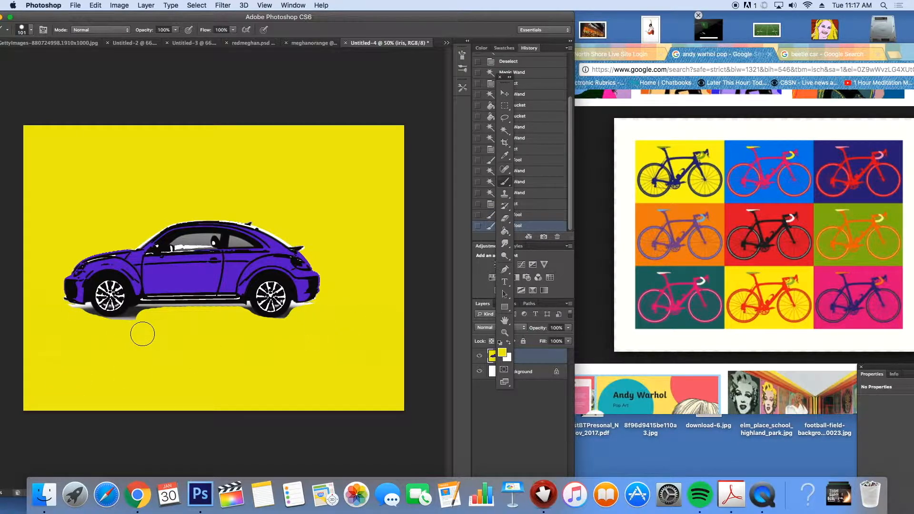
{"action": "key", "text": "w"}
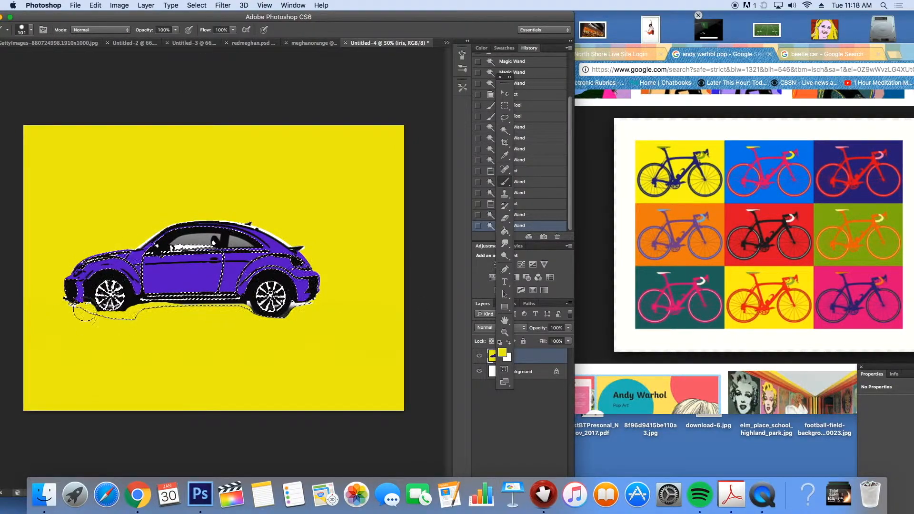
{"action": "key", "text": "w"}
{"action": "key", "text": "super+d"}
{"action": "left_click_drag", "start_coordinate": [222, 21], "coordinate": [264, 22]}
{"action": "left_click", "coordinate": [314, 274]}
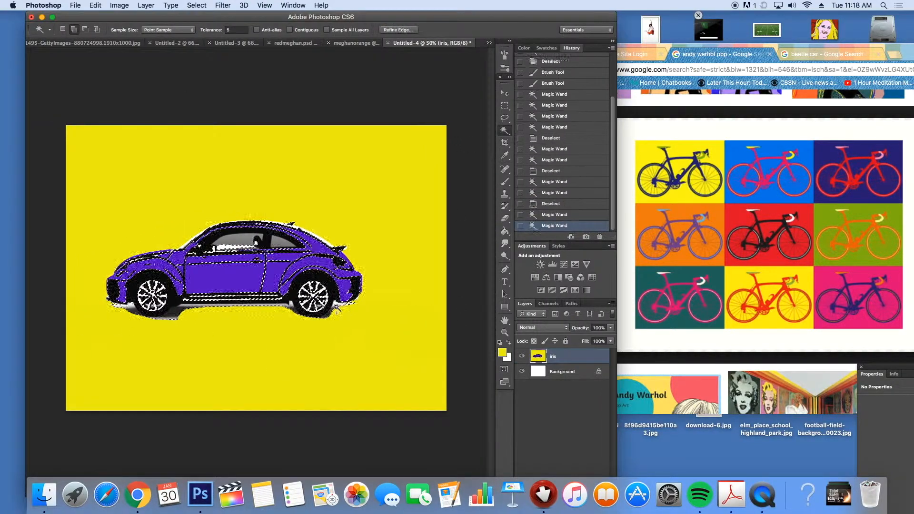
{"action": "key", "text": "super+d"}
{"action": "left_click", "coordinate": [224, 276]}
{"action": "key", "text": "super+d"}
Step: Set the brush size to 14 and paint yellow over the remaining shadow beneath the car and around its wheels
{"action": "key", "text": "b"}
{"action": "left_click", "coordinate": [74, 30]}
{"action": "type", "text": "14"}
{"action": "key", "text": "Return"}
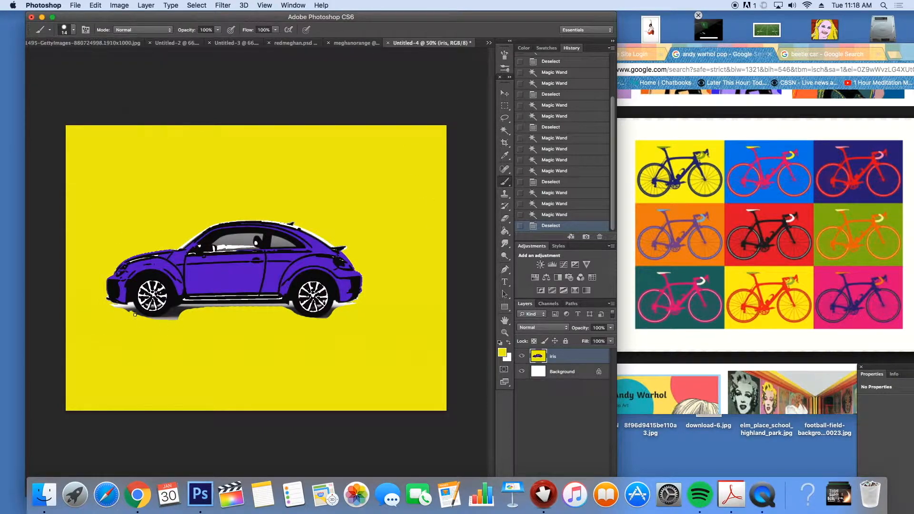
{"action": "mouse_move", "coordinate": [137, 312]}
{"action": "left_mouse_down"}
{"action": "mouse_move", "coordinate": [276, 307]}
{"action": "mouse_move", "coordinate": [327, 316]}
{"action": "mouse_move", "coordinate": [355, 304]}
{"action": "left_mouse_up"}
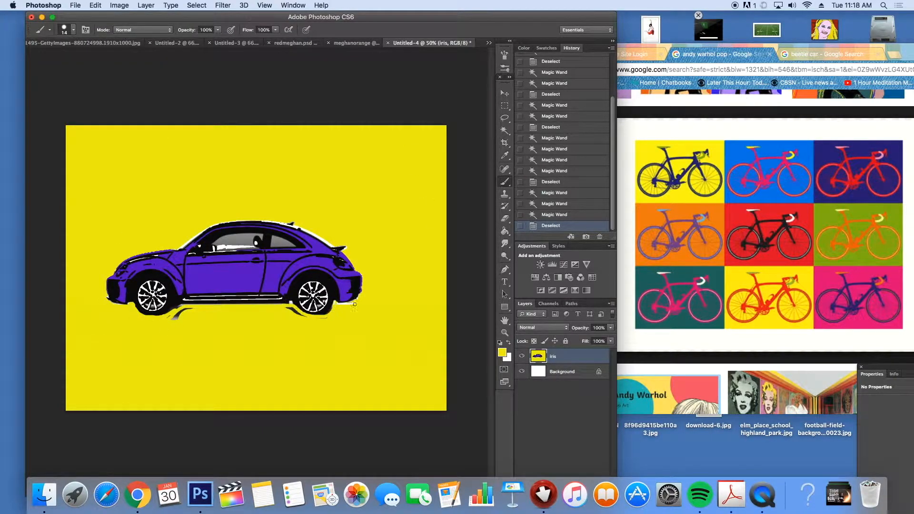
{"action": "mouse_move", "coordinate": [291, 303]}
{"action": "left_mouse_down"}
{"action": "mouse_move", "coordinate": [191, 307]}
{"action": "mouse_move", "coordinate": [172, 318]}
{"action": "mouse_move", "coordinate": [291, 305]}
{"action": "left_mouse_up"}
Step: Set the foreground color to black and brush over the tires' lower edges and the car's underside
{"action": "left_click", "coordinate": [503, 352]}
{"action": "left_click", "coordinate": [446, 411]}
{"action": "left_click", "coordinate": [647, 283]}
{"action": "left_click_drag", "start_coordinate": [127, 305], "coordinate": [149, 316]}
{"action": "left_click_drag", "start_coordinate": [138, 310], "coordinate": [256, 302]}
Step: Erase stray paint below the front wheel and sample the background yellow for the Brush
{"action": "left_click", "coordinate": [506, 218]}
{"action": "mouse_move", "coordinate": [181, 323]}
{"action": "left_mouse_down"}
{"action": "mouse_move", "coordinate": [133, 327]}
{"action": "mouse_move", "coordinate": [174, 331]}
{"action": "mouse_move", "coordinate": [184, 312]}
{"action": "mouse_move", "coordinate": [126, 338]}
{"action": "mouse_move", "coordinate": [143, 328]}
{"action": "left_mouse_up"}
{"action": "left_click", "coordinate": [506, 156]}
{"action": "left_click", "coordinate": [427, 184]}
{"action": "left_click", "coordinate": [506, 182]}
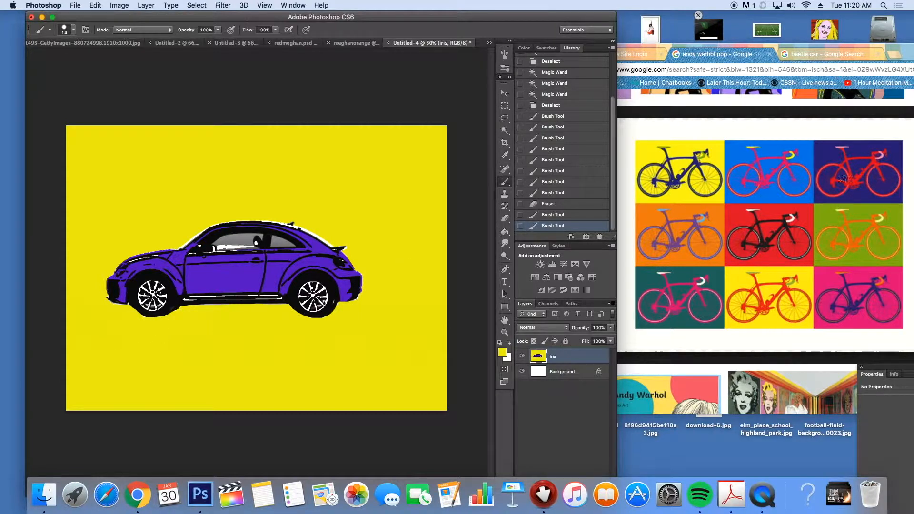
Step: Capture a screenshot of the whole yellow canvas with the purple car
{"action": "left_click_drag", "start_coordinate": [66, 125], "coordinate": [447, 403]}
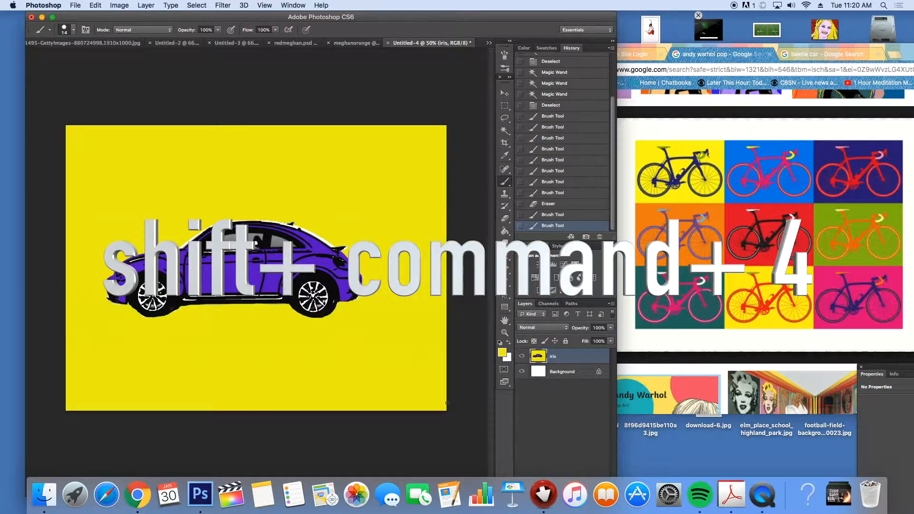
Step: Select the yellow background with the Magic Wand and fill it with orange using the Paint Bucket
{"action": "left_click", "coordinate": [508, 130]}
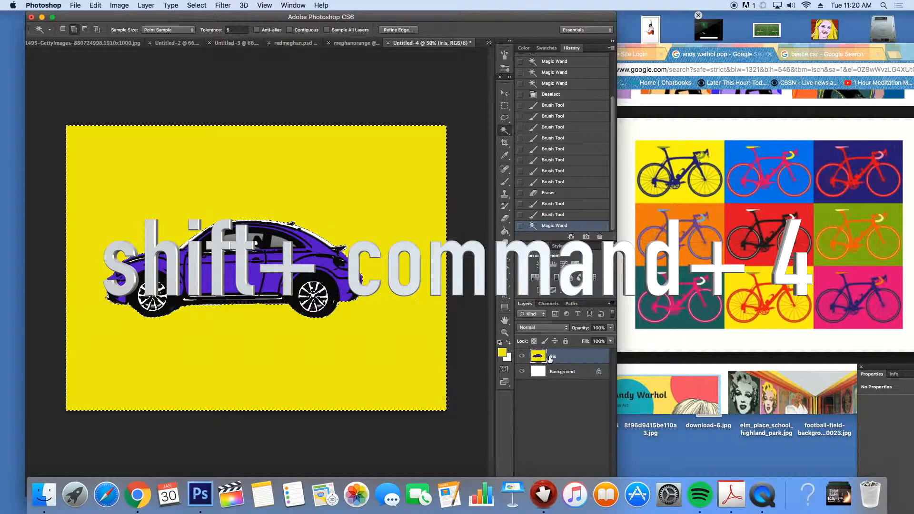
{"action": "left_click", "coordinate": [502, 352]}
{"action": "left_click", "coordinate": [565, 395]}
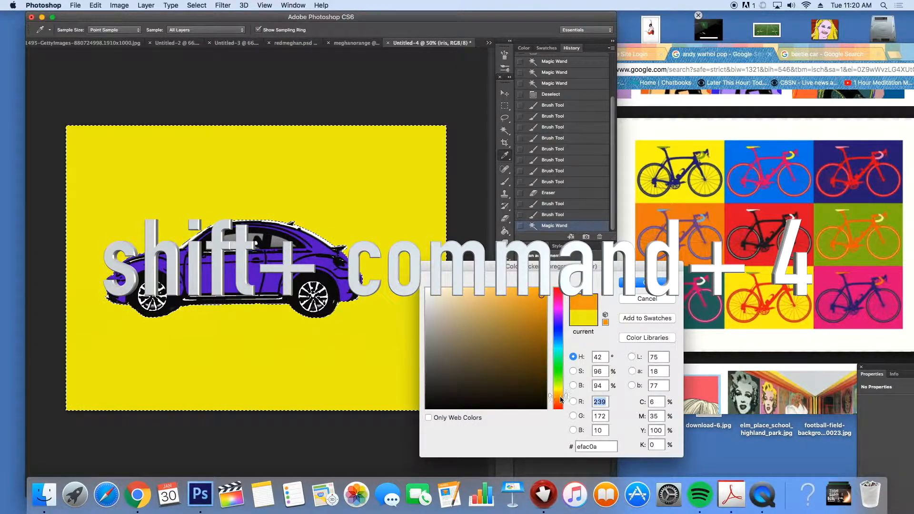
{"action": "left_click", "coordinate": [644, 282]}
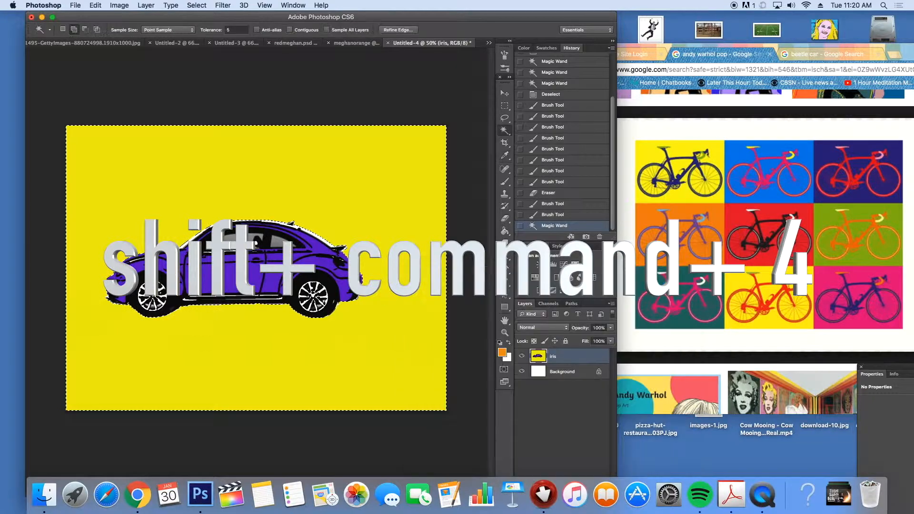
{"action": "left_click", "coordinate": [505, 231]}
{"action": "left_click", "coordinate": [424, 230]}
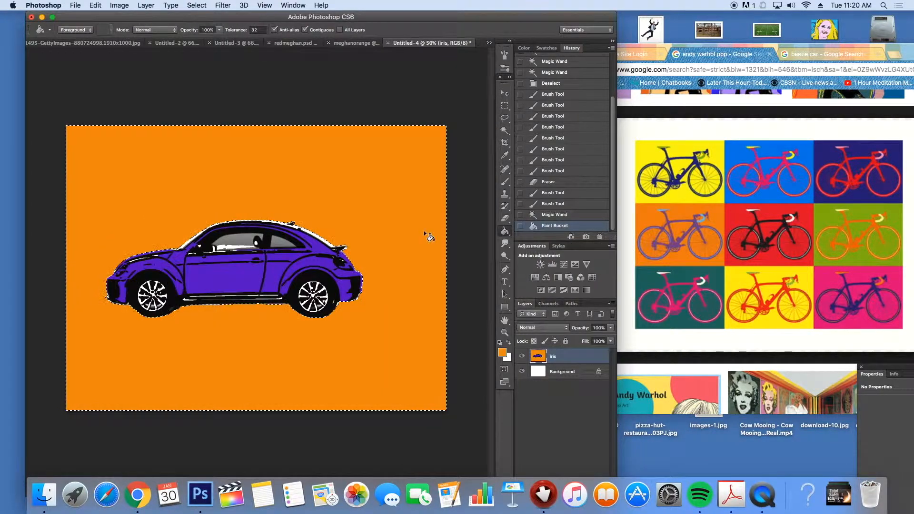
Step: Select the purple car body with the Magic Wand and fill it with light purple using the Paint Bucket
{"action": "left_click", "coordinate": [504, 130]}
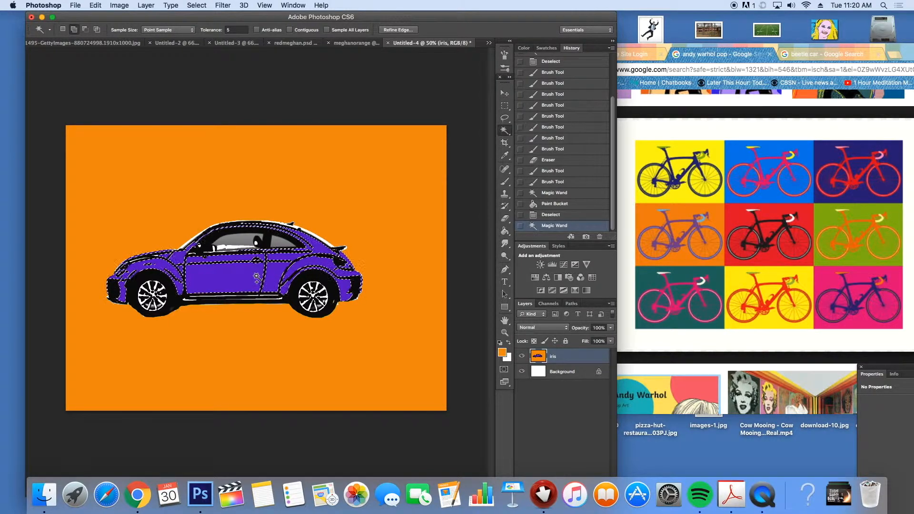
{"action": "left_click", "coordinate": [502, 352]}
{"action": "left_click", "coordinate": [560, 321]}
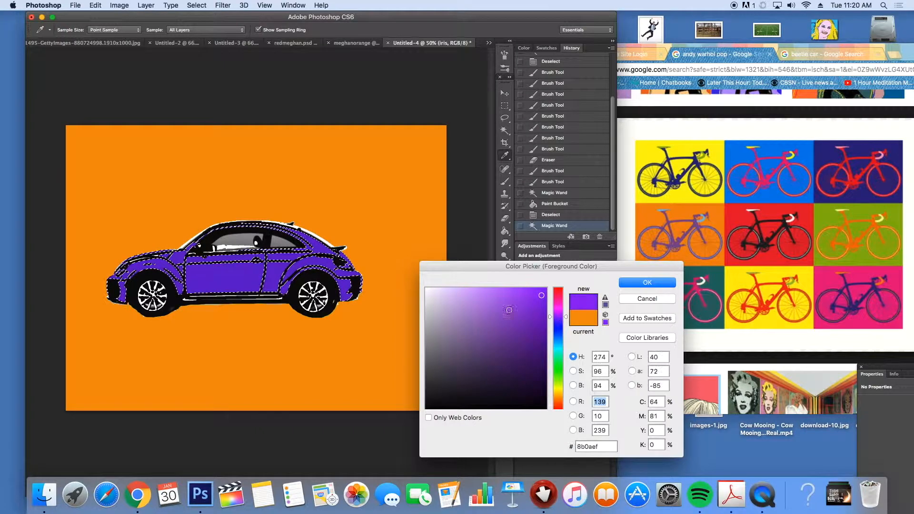
{"action": "left_click", "coordinate": [647, 283]}
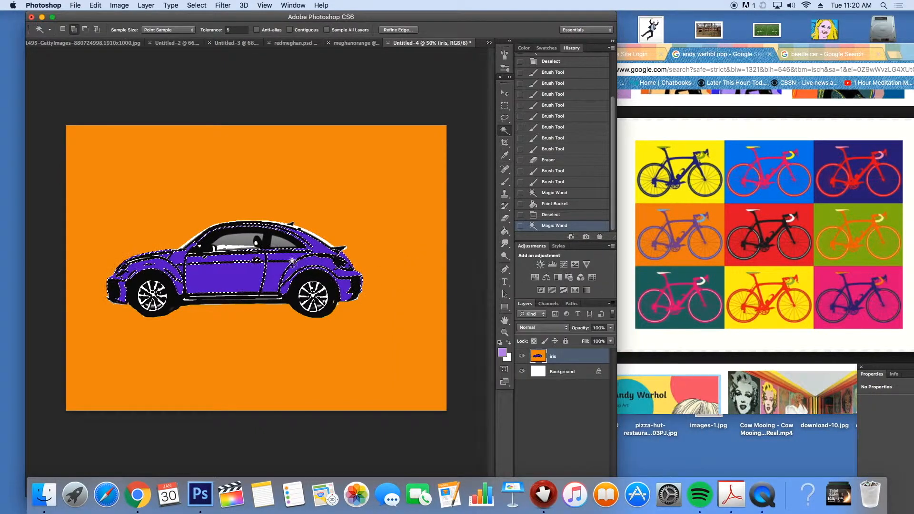
{"action": "left_click", "coordinate": [505, 231]}
{"action": "left_click", "coordinate": [224, 278]}
{"action": "left_click", "coordinate": [285, 276]}
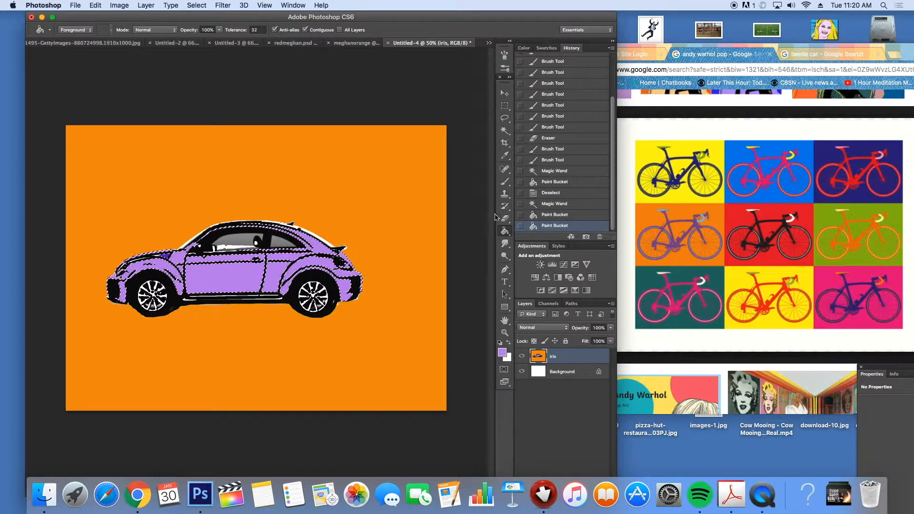
Step: Clear the body selection and brush light purple over the leftover dark purple spot on the hood
{"action": "left_click", "coordinate": [505, 130]}
{"action": "key", "text": "super+d"}
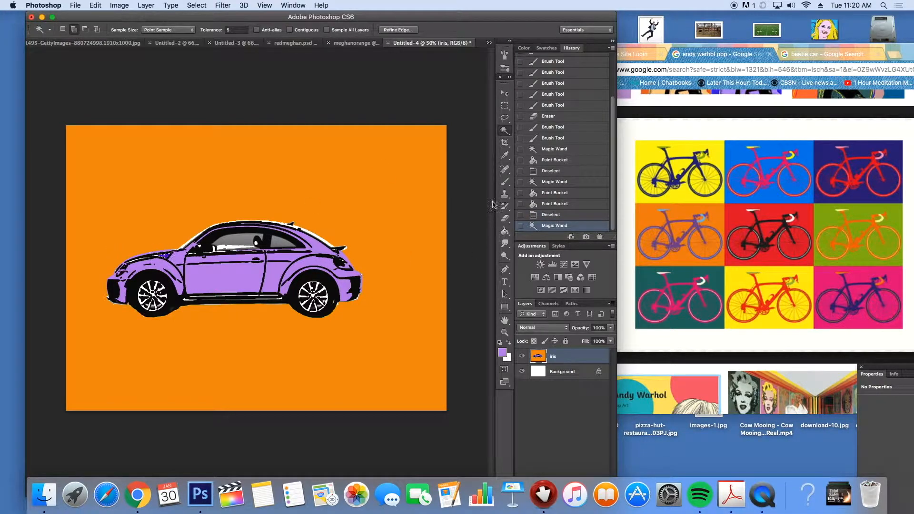
{"action": "left_click", "coordinate": [505, 184]}
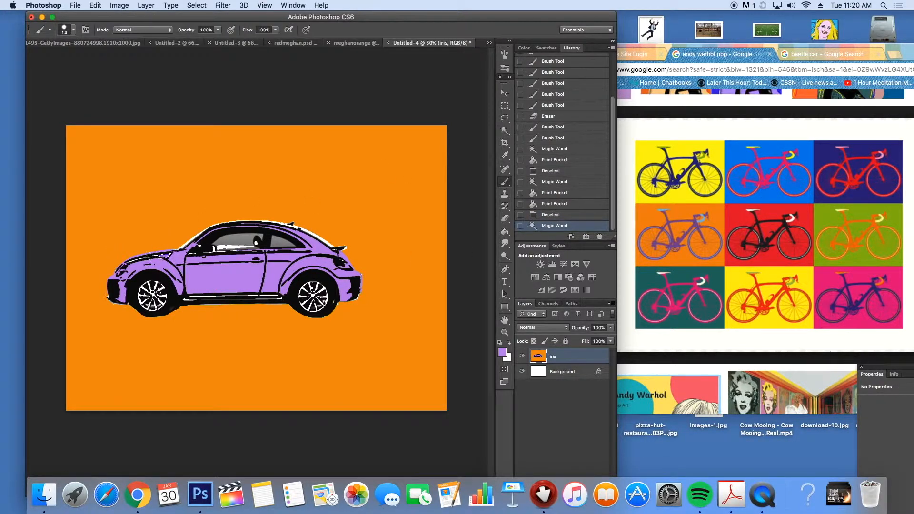
{"action": "left_click", "coordinate": [505, 131]}
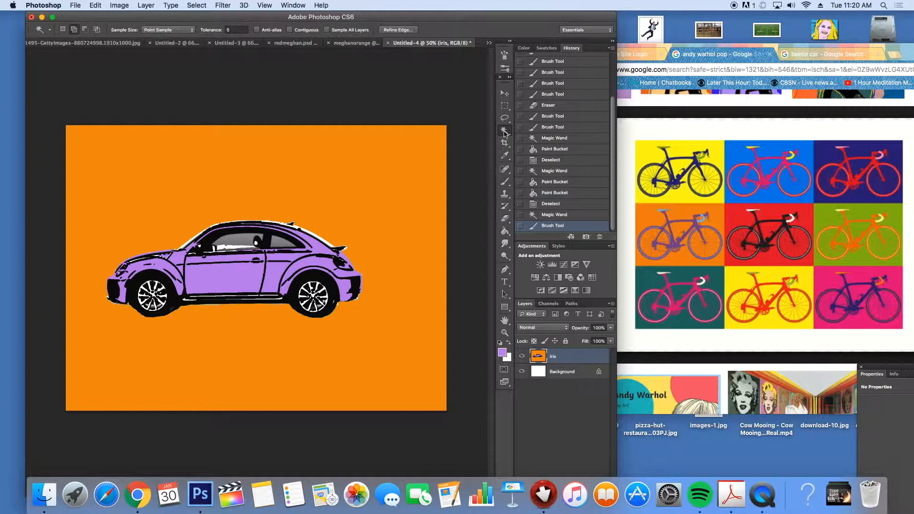
{"action": "left_click", "coordinate": [467, 100]}
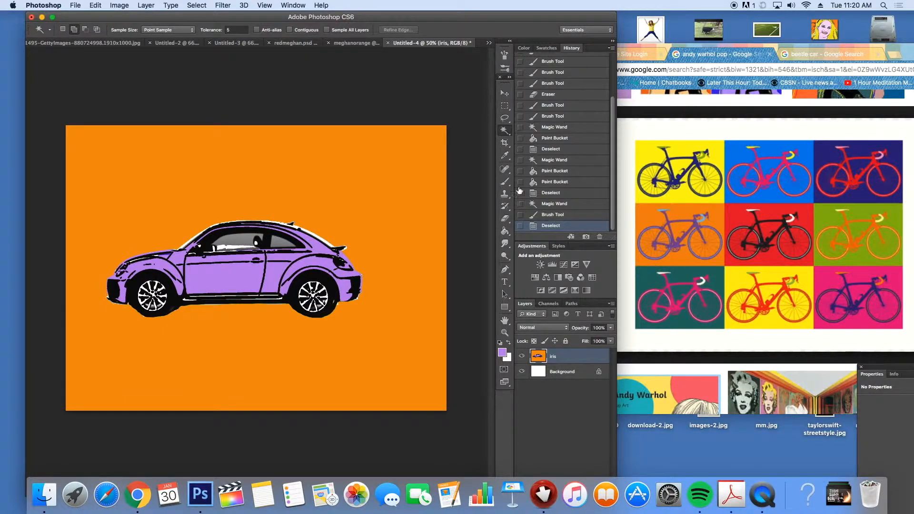
Step: Select the light purple car body and fill it with bright pink (#f322c4), including the leftover spot on the hood
{"action": "left_click", "coordinate": [241, 276]}
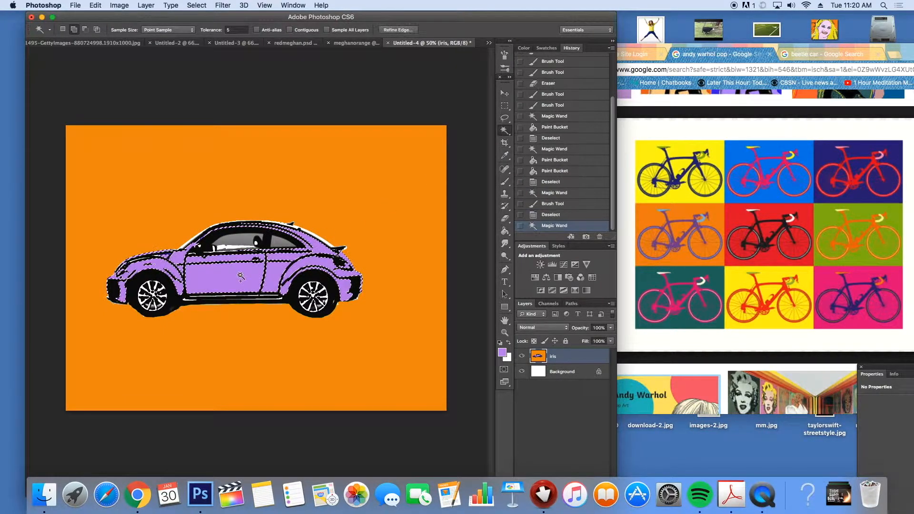
{"action": "left_click", "coordinate": [502, 352]}
{"action": "left_click", "coordinate": [562, 306]}
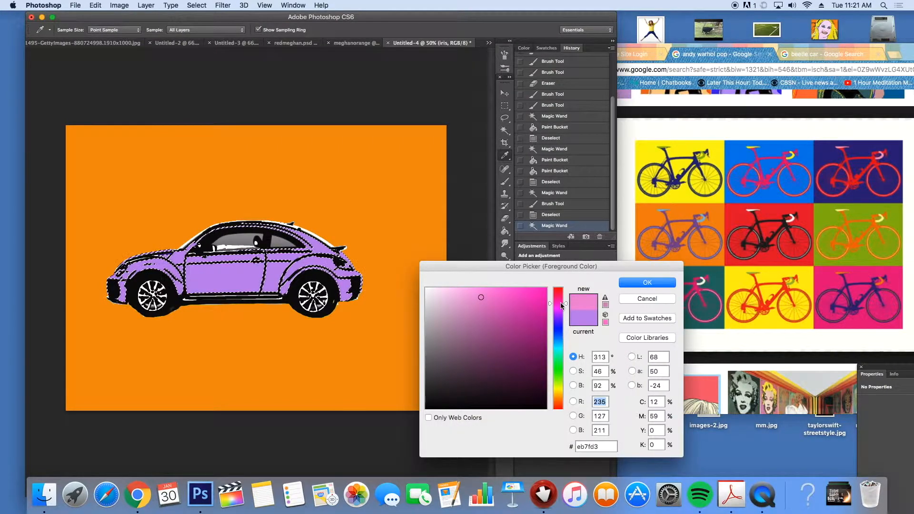
{"action": "left_click", "coordinate": [647, 283]}
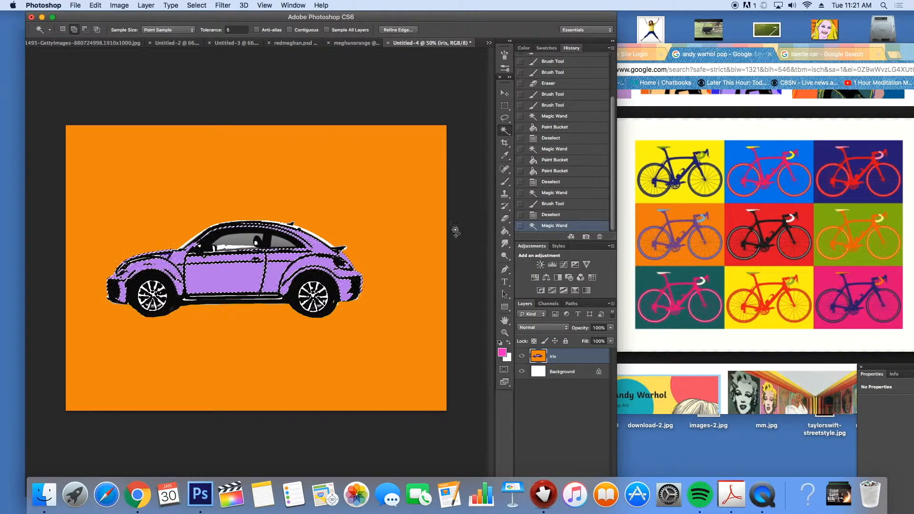
{"action": "left_click", "coordinate": [506, 231]}
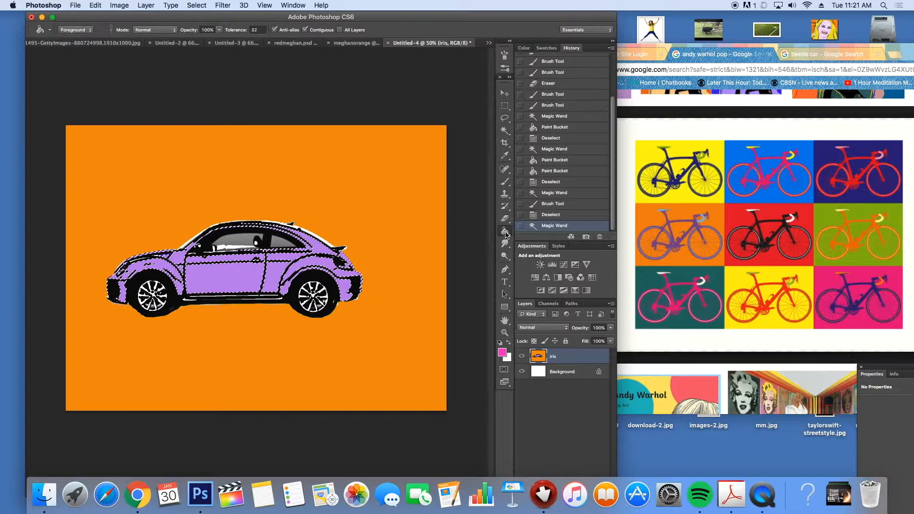
{"action": "left_click", "coordinate": [225, 273]}
{"action": "left_click", "coordinate": [170, 261]}
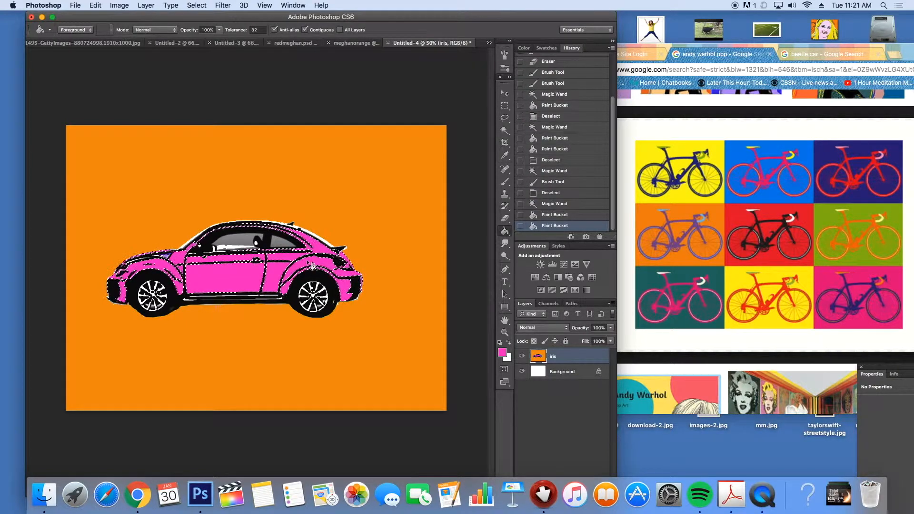
{"action": "left_click", "coordinate": [169, 261]}
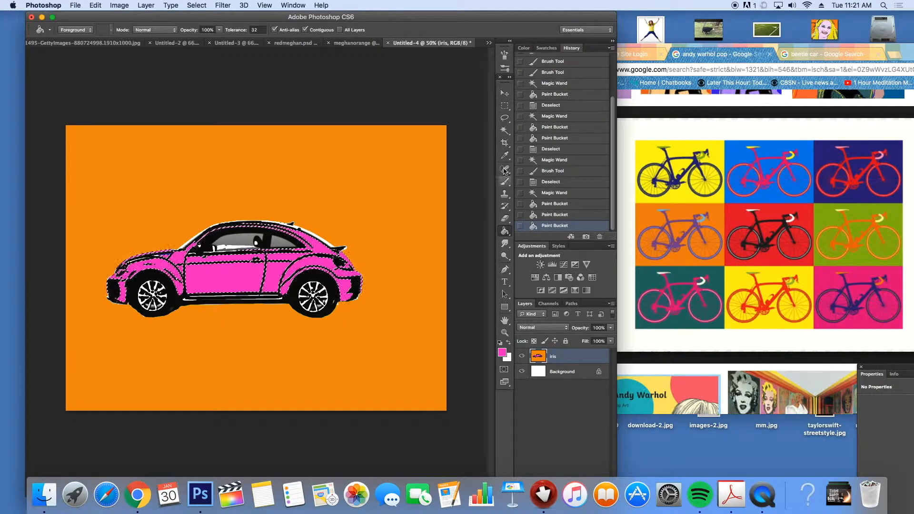
Step: Clear the car body selection and select only the orange background with the Magic Wand
{"action": "left_click", "coordinate": [506, 131]}
{"action": "left_click", "coordinate": [413, 157]}
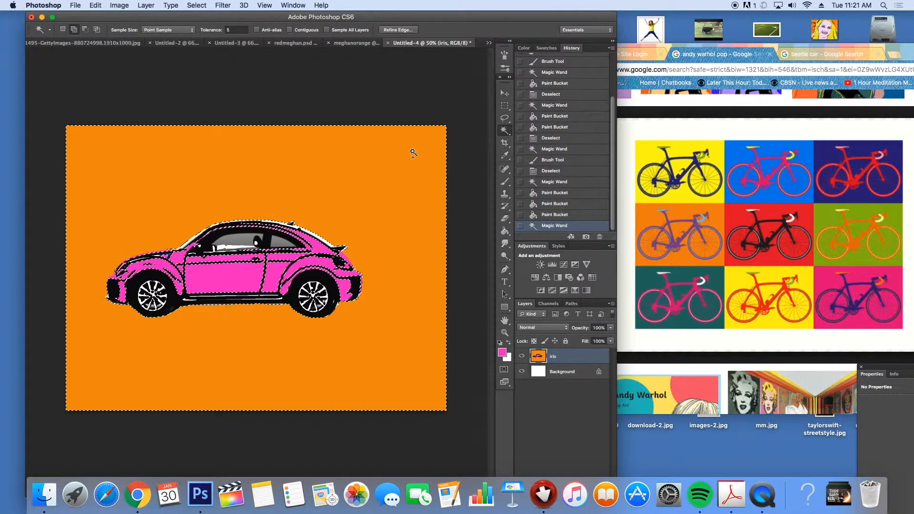
{"action": "key", "text": "super+d"}
{"action": "left_click", "coordinate": [419, 216]}
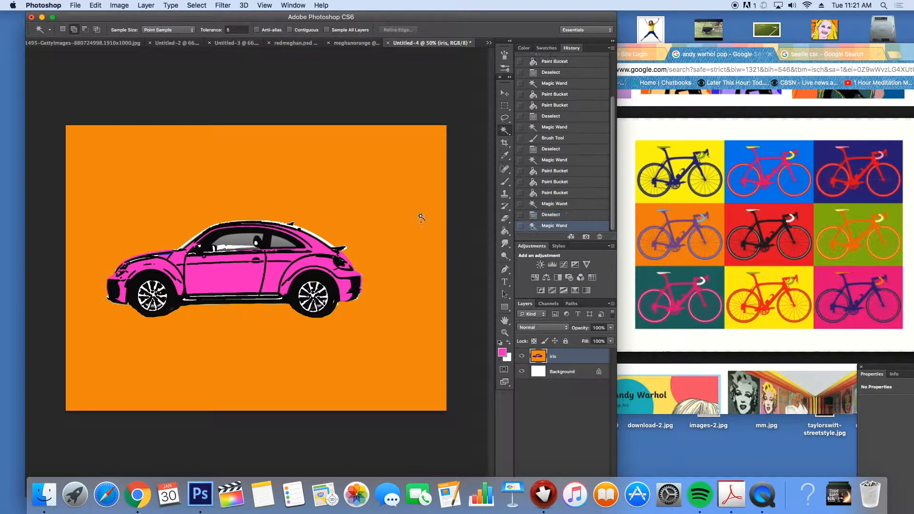
Step: Set the foreground color to a muted green, fill the selected background with it, and clear the selection
{"action": "left_click", "coordinate": [502, 352]}
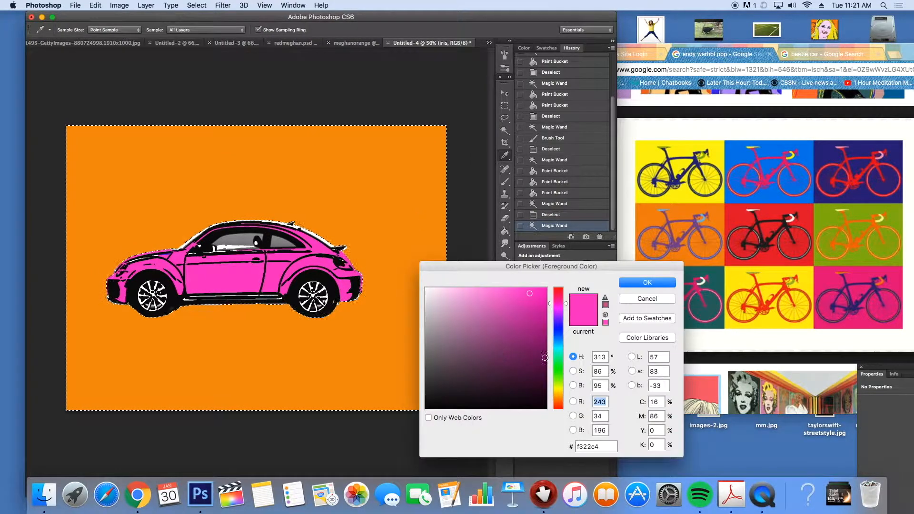
{"action": "mouse_move", "coordinate": [561, 367]}
{"action": "left_mouse_down"}
{"action": "mouse_move", "coordinate": [561, 335]}
{"action": "mouse_move", "coordinate": [560, 368]}
{"action": "left_mouse_up"}
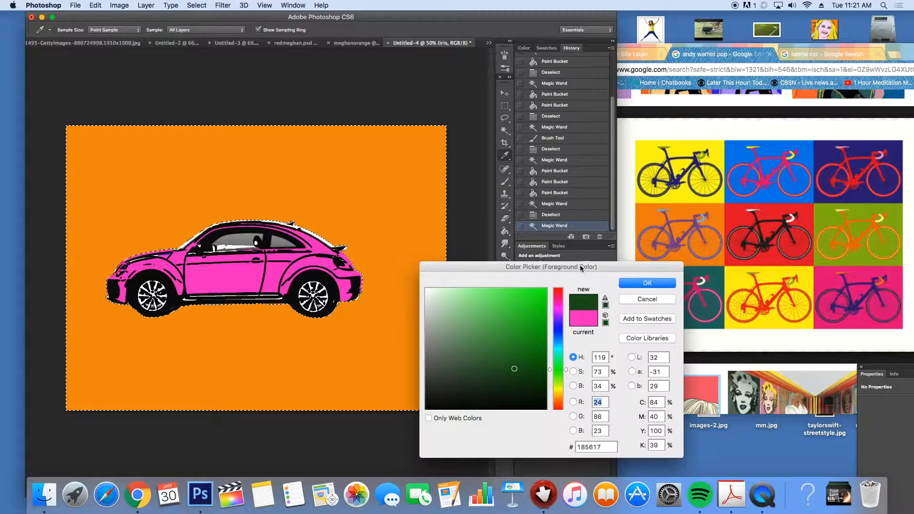
{"action": "left_click_drag", "start_coordinate": [589, 266], "coordinate": [884, 180]}
{"action": "left_click", "coordinate": [758, 294]}
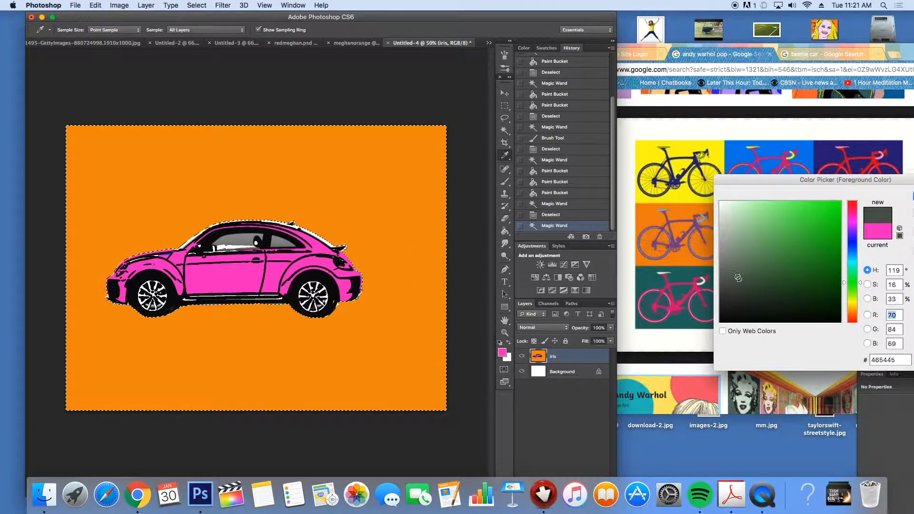
{"action": "left_click_drag", "start_coordinate": [769, 180], "coordinate": [501, 324]}
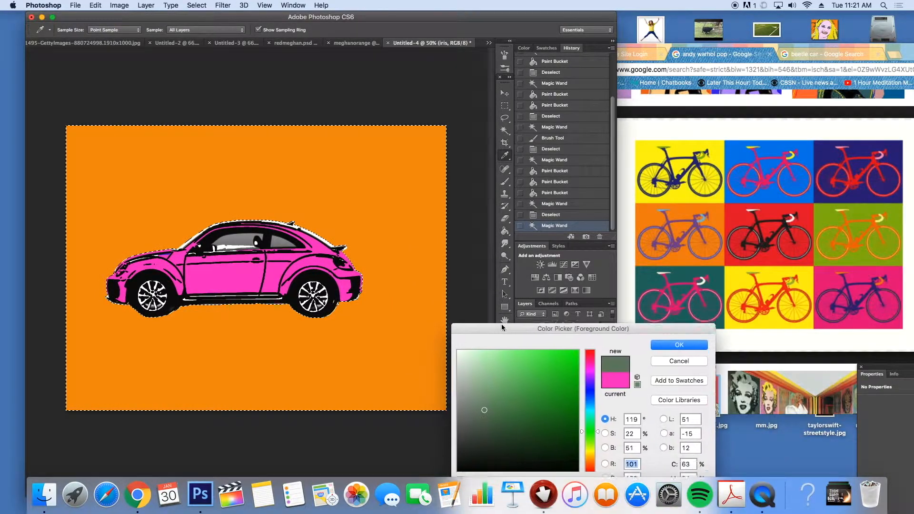
{"action": "left_click", "coordinate": [543, 369]}
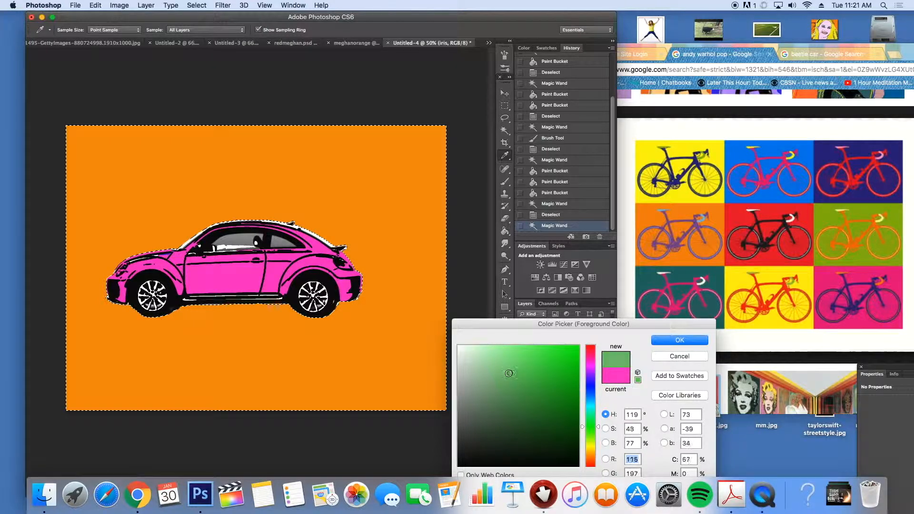
{"action": "left_click", "coordinate": [686, 342]}
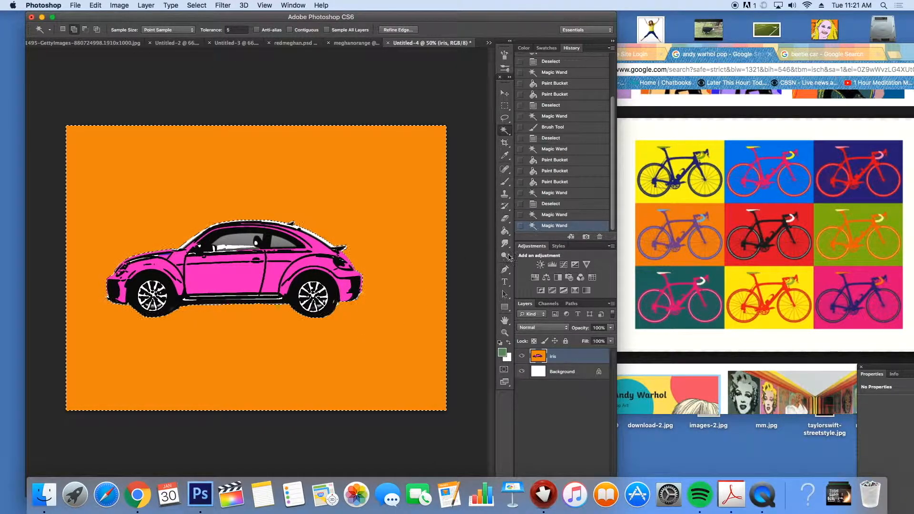
{"action": "left_click", "coordinate": [505, 231]}
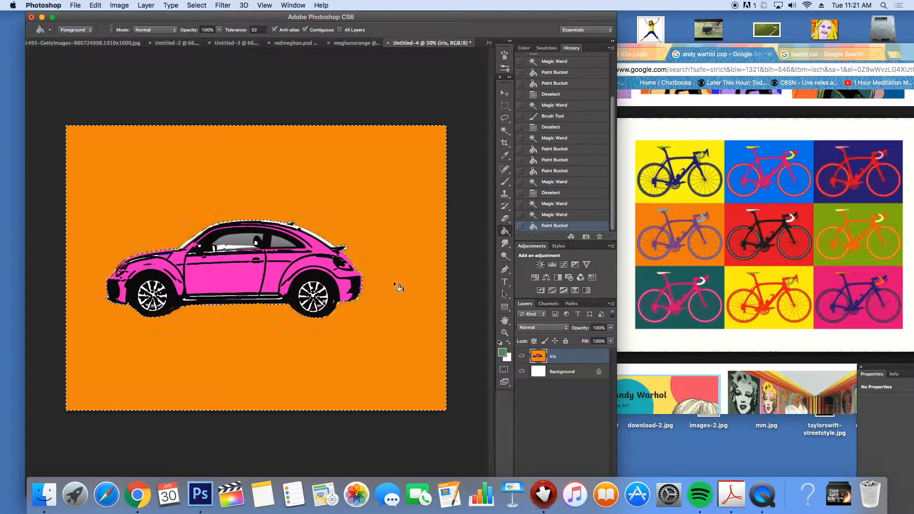
{"action": "left_click", "coordinate": [393, 281]}
{"action": "key", "text": "w"}
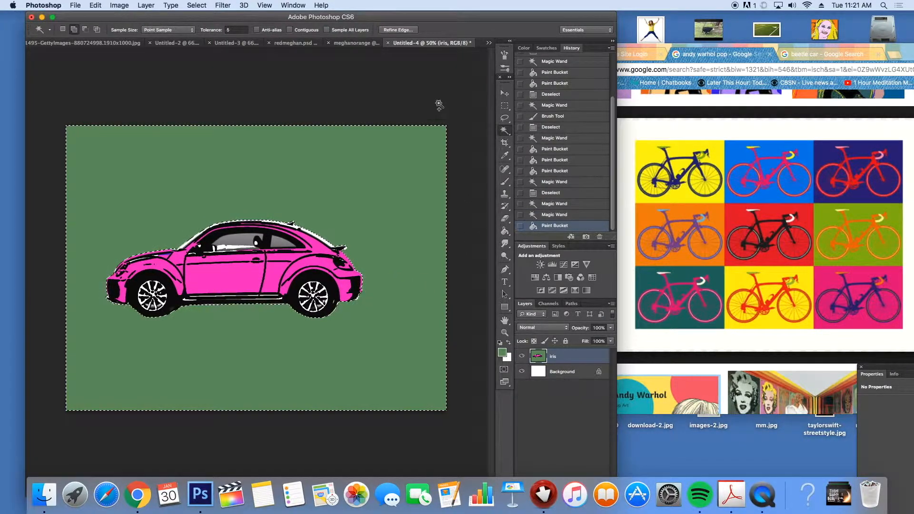
{"action": "key", "text": "super+d"}
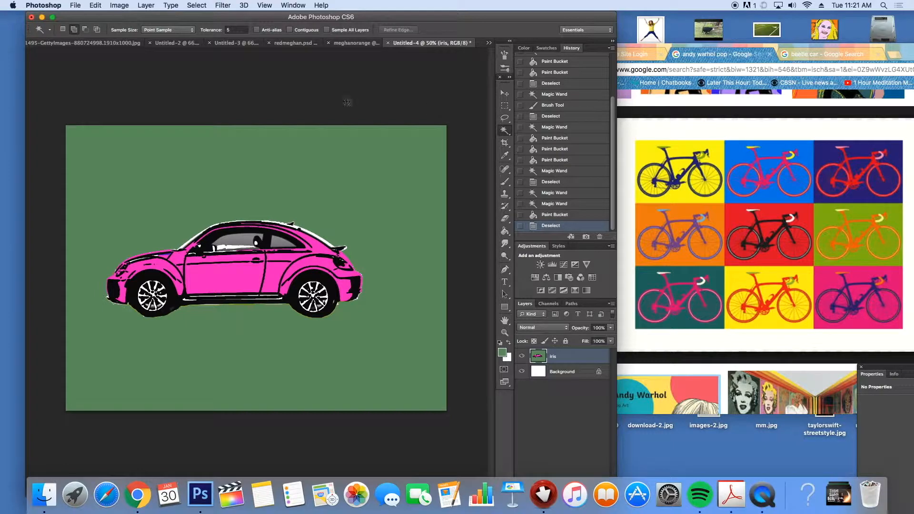
Step: Capture the green-background canvas as a screenshot, and select the green background and fill it with bright blue
{"action": "left_click_drag", "start_coordinate": [67, 125], "coordinate": [447, 411]}
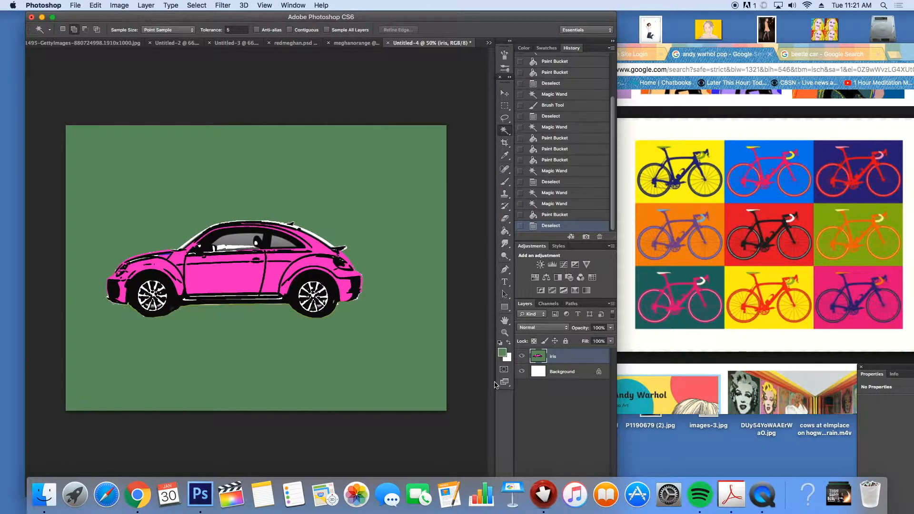
{"action": "key", "text": "g"}
{"action": "key", "text": "w"}
{"action": "left_click", "coordinate": [422, 192]}
{"action": "key", "text": "g"}
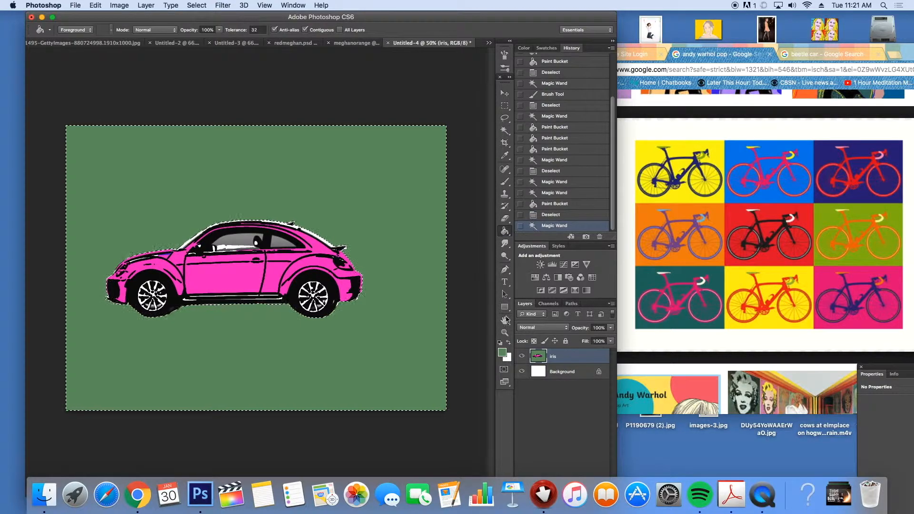
{"action": "left_click", "coordinate": [502, 353]}
{"action": "left_click", "coordinate": [590, 361]}
{"action": "left_click", "coordinate": [549, 364]}
{"action": "left_click_drag", "start_coordinate": [582, 362], "coordinate": [582, 357]}
{"action": "left_click", "coordinate": [554, 325]}
{"action": "left_click", "coordinate": [680, 302]}
{"action": "left_click", "coordinate": [410, 210]}
{"action": "left_click", "coordinate": [505, 130]}
{"action": "key", "text": "super+d"}
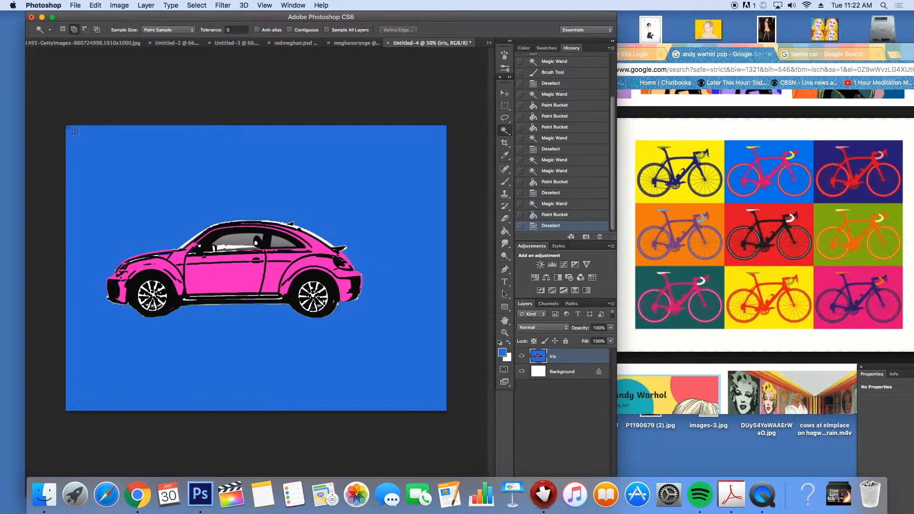
Step: Capture the blue-background canvas as a screenshot, and select the pink car body and fill it with black
{"action": "left_click_drag", "start_coordinate": [66, 125], "coordinate": [447, 410]}
{"action": "left_click", "coordinate": [229, 277]}
{"action": "left_click", "coordinate": [503, 353]}
{"action": "left_click", "coordinate": [473, 425]}
{"action": "left_click", "coordinate": [680, 302]}
{"action": "left_click", "coordinate": [229, 278]}
{"action": "left_click", "coordinate": [328, 259]}
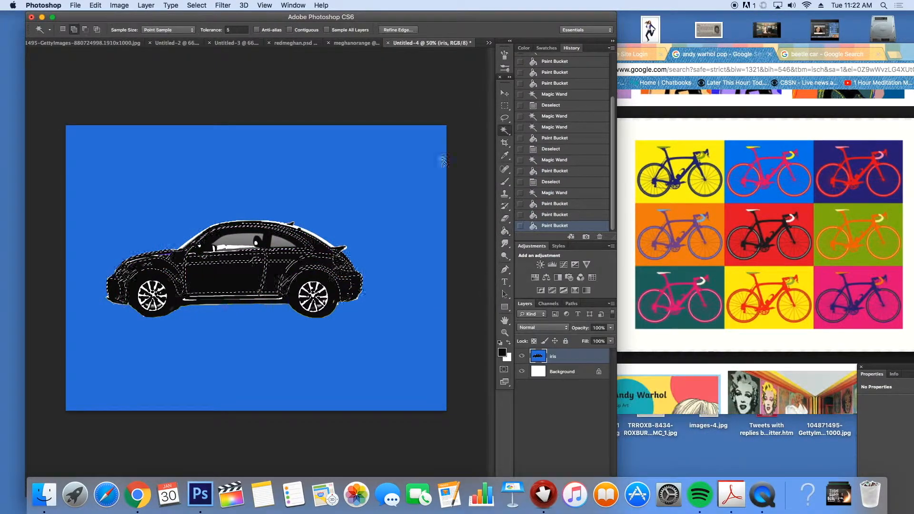
Step: Clear the body selection, select the blue background with the Magic Wand and fill it with red
{"action": "key", "text": "super+d"}
{"action": "left_click", "coordinate": [440, 160]}
{"action": "left_click", "coordinate": [503, 353]}
{"action": "left_click", "coordinate": [680, 302]}
{"action": "left_click", "coordinate": [505, 231]}
{"action": "left_click", "coordinate": [422, 191]}
Step: Clear the background selection and capture the black car on red as a screenshot of the canvas area
{"action": "left_click", "coordinate": [505, 130]}
{"action": "key", "text": "super+d"}
{"action": "key", "text": "super+shift+4"}
{"action": "left_click_drag", "start_coordinate": [66, 125], "coordinate": [447, 410]}
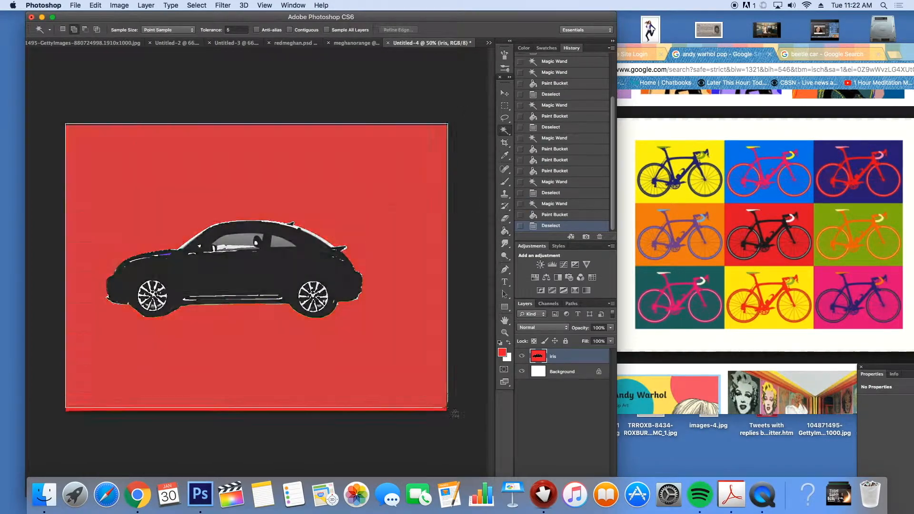
Step: Try to select the red background behind the black car and fill it with yellow
{"action": "left_click", "coordinate": [329, 266]}
{"action": "left_click", "coordinate": [504, 231]}
{"action": "left_click", "coordinate": [505, 130]}
{"action": "left_click", "coordinate": [428, 184]}
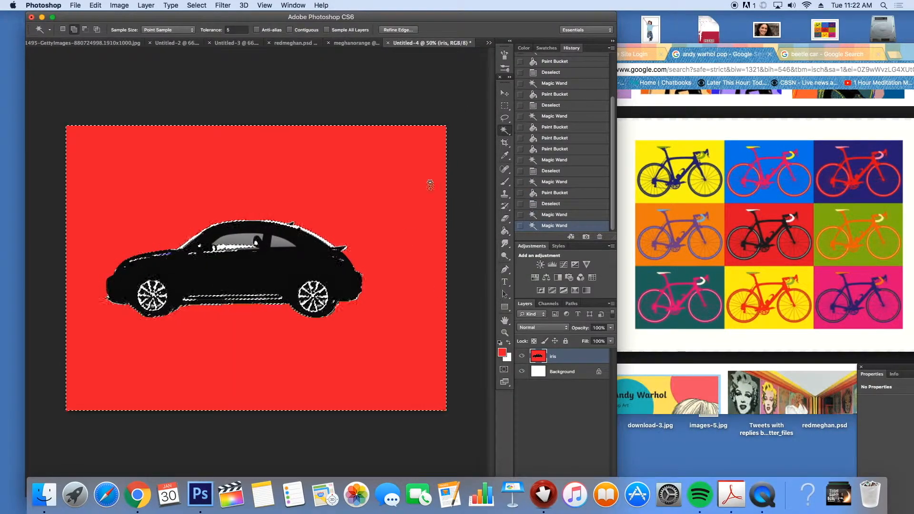
{"action": "key", "text": "super+d"}
{"action": "left_click", "coordinate": [429, 184]}
{"action": "left_click", "coordinate": [428, 210]}
{"action": "left_click", "coordinate": [502, 352]}
{"action": "left_click", "coordinate": [587, 403]}
{"action": "left_click", "coordinate": [679, 302]}
{"action": "left_click", "coordinate": [504, 231]}
{"action": "left_click", "coordinate": [416, 241]}
{"action": "left_click", "coordinate": [505, 131]}
{"action": "left_click", "coordinate": [286, 273]}
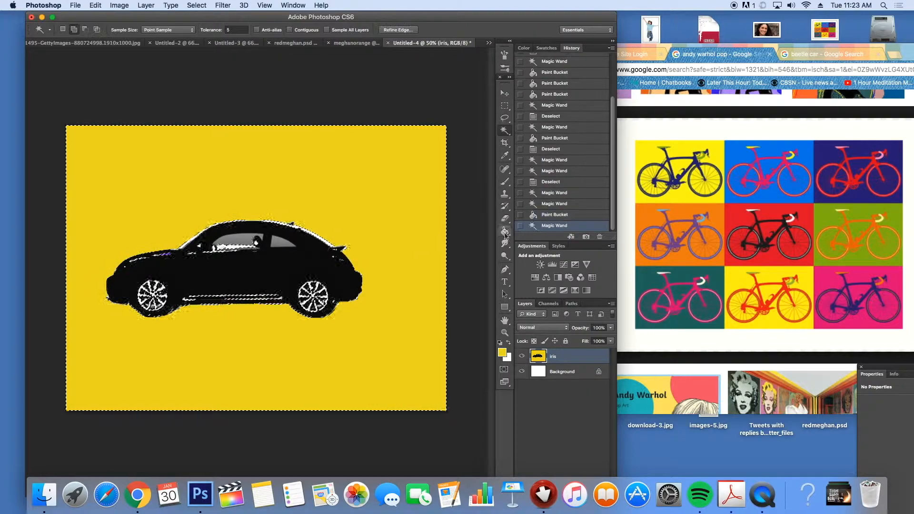
Step: Set the foreground color to red and fill the black car body on the blue background with it, including the hood area
{"action": "left_click", "coordinate": [502, 353]}
{"action": "left_click", "coordinate": [677, 304]}
{"action": "left_click", "coordinate": [505, 231]}
{"action": "left_click", "coordinate": [285, 276]}
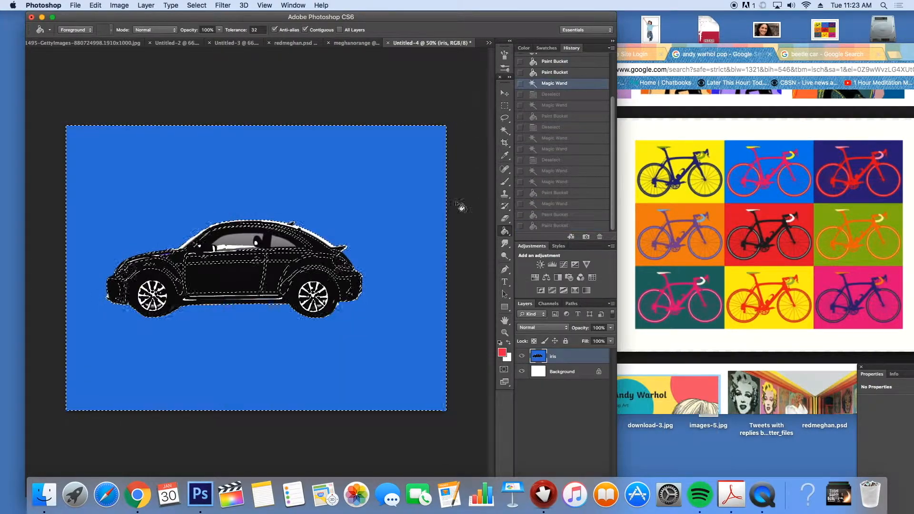
{"action": "left_click", "coordinate": [167, 255]}
{"action": "left_click", "coordinate": [166, 257]}
Step: Clear the selection, select the area at the door sill with the Magic Wand and fill it with red
{"action": "left_click", "coordinate": [504, 130]}
{"action": "key", "text": "super+d"}
{"action": "left_click", "coordinate": [266, 299]}
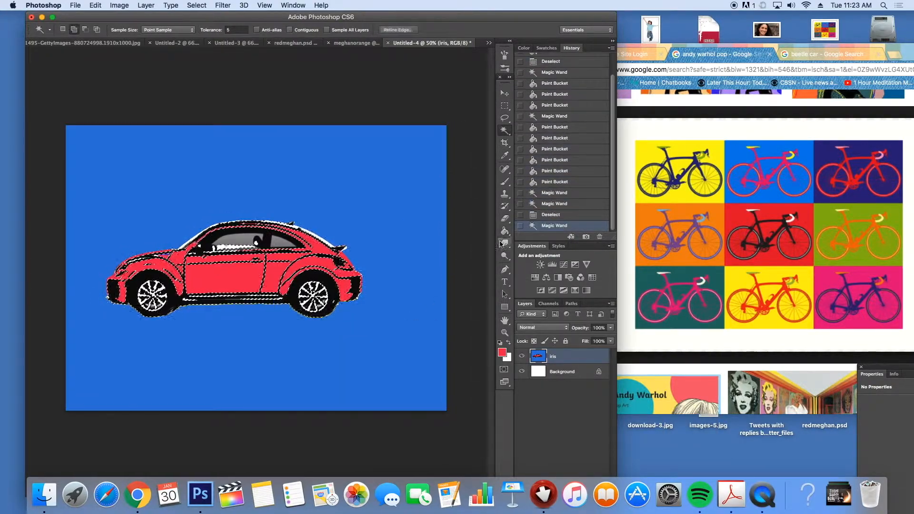
{"action": "left_click", "coordinate": [505, 231]}
{"action": "left_click", "coordinate": [267, 299]}
{"action": "left_click", "coordinate": [505, 182]}
{"action": "key", "text": "super+z"}
Step: Clear the current selection, select the blue background and fill it with golden yellow
{"action": "left_click", "coordinate": [504, 130]}
{"action": "key", "text": "super+d"}
{"action": "left_click", "coordinate": [427, 244]}
{"action": "left_click", "coordinate": [502, 353]}
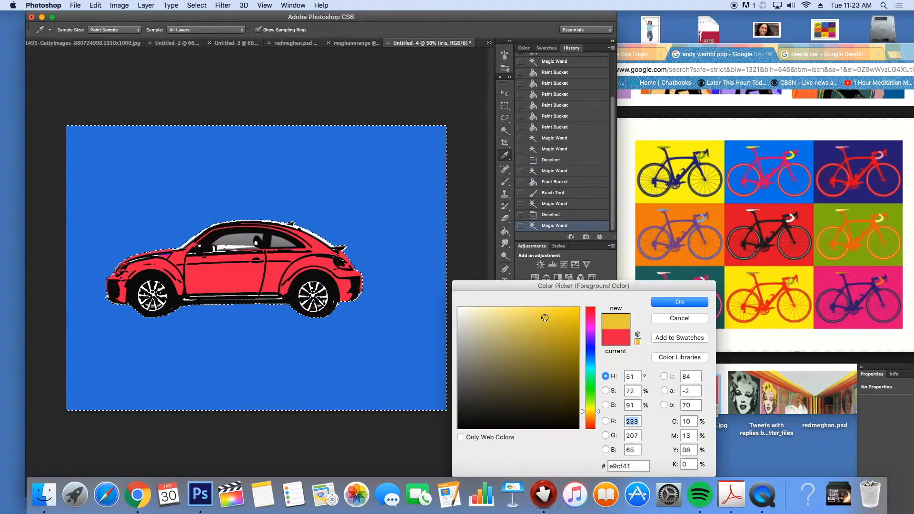
{"action": "left_click", "coordinate": [680, 303]}
{"action": "left_click", "coordinate": [505, 231]}
{"action": "left_click", "coordinate": [434, 231]}
Step: Clear the background selection and capture the red car on yellow as a screenshot of the canvas area
{"action": "key", "text": "super+d"}
{"action": "key", "text": "super+shift+4"}
{"action": "left_click_drag", "start_coordinate": [65, 124], "coordinate": [448, 411]}
Step: Select the yellow background with the Magic Wand and fill it with violet-blue
{"action": "left_click", "coordinate": [429, 286]}
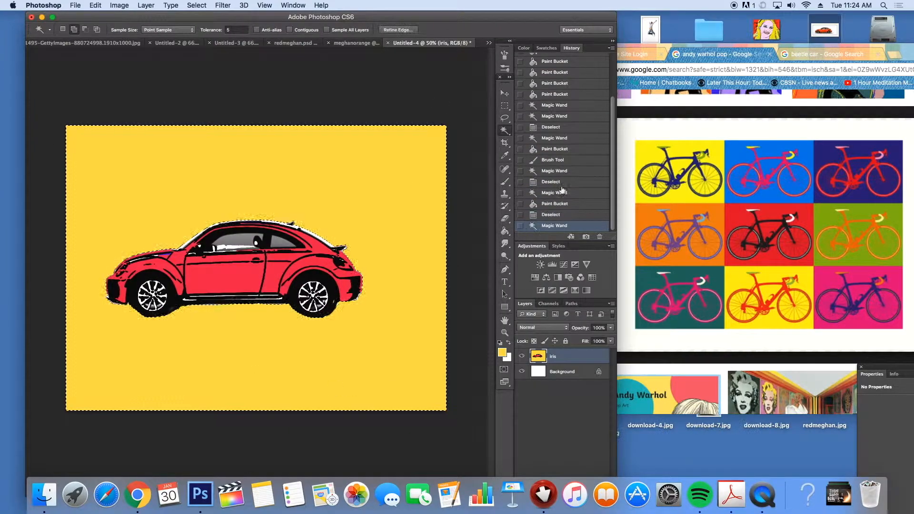
{"action": "left_click", "coordinate": [502, 352]}
{"action": "left_click", "coordinate": [592, 344]}
{"action": "left_click", "coordinate": [680, 303]}
{"action": "left_click", "coordinate": [505, 231]}
{"action": "left_click", "coordinate": [428, 209]}
Step: Clear the background selection and capture the red car on violet-blue as a screenshot of the canvas area
{"action": "left_click", "coordinate": [505, 131]}
{"action": "key", "text": "super+d"}
{"action": "key", "text": "super+shift+4"}
{"action": "left_click_drag", "start_coordinate": [66, 125], "coordinate": [447, 411]}
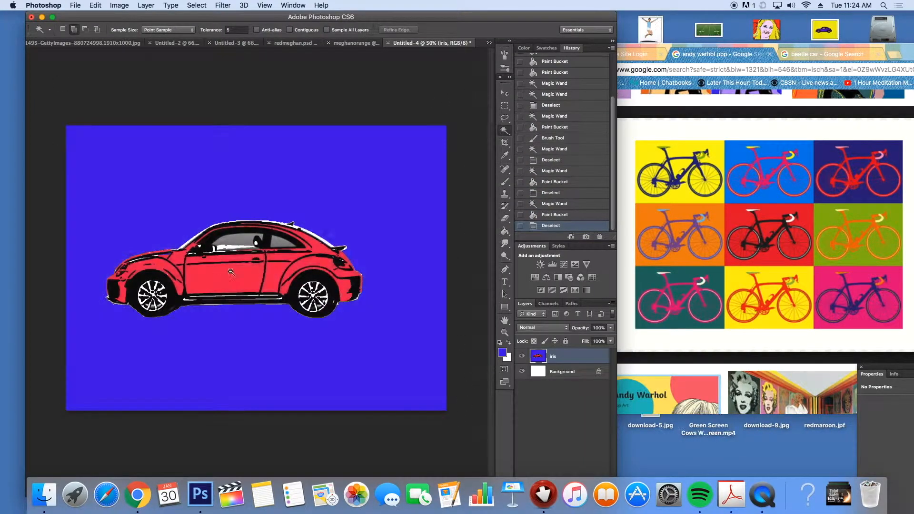
Step: Select the red car body and fill it with orange, including the separate area at the front fender
{"action": "left_click", "coordinate": [231, 273]}
{"action": "left_click", "coordinate": [503, 353]}
{"action": "left_click", "coordinate": [592, 421]}
{"action": "left_click", "coordinate": [679, 303]}
{"action": "left_click", "coordinate": [505, 231]}
{"action": "left_click", "coordinate": [224, 276]}
{"action": "left_click", "coordinate": [129, 267]}
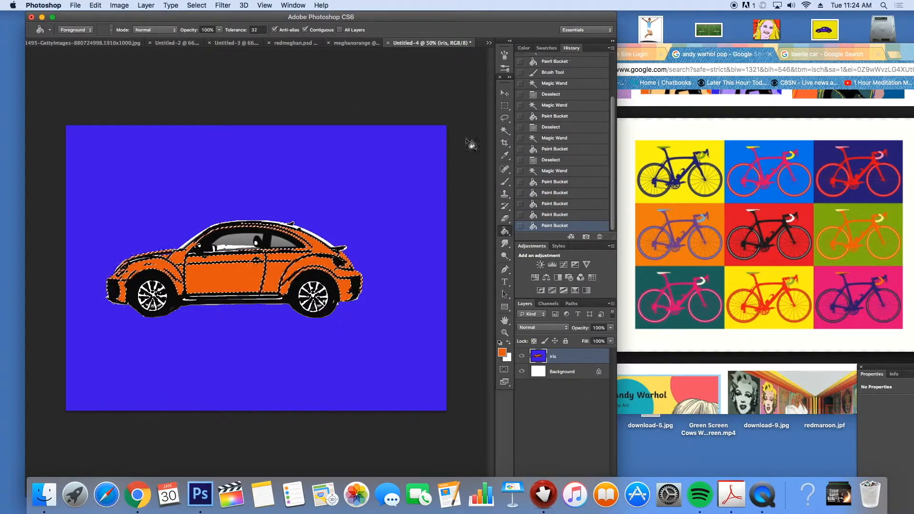
Step: Clear the body selection, select the violet-blue background and fill it with lime green
{"action": "left_click", "coordinate": [504, 130]}
{"action": "key", "text": "super+d"}
{"action": "left_click", "coordinate": [394, 180]}
{"action": "left_click", "coordinate": [502, 353]}
{"action": "left_click", "coordinate": [590, 396]}
{"action": "left_click", "coordinate": [679, 303]}
{"action": "left_click", "coordinate": [504, 231]}
{"action": "left_click", "coordinate": [405, 190]}
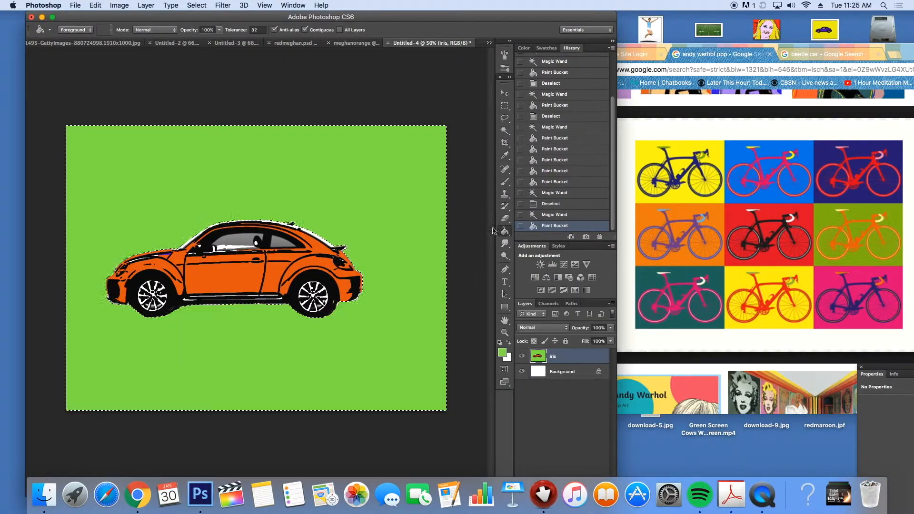
Step: Clear the background selection and capture the orange car on lime green as a screenshot of the canvas area
{"action": "left_click", "coordinate": [505, 130]}
{"action": "key", "text": "super+d"}
{"action": "key", "text": "super+shift+4"}
{"action": "left_click_drag", "start_coordinate": [66, 125], "coordinate": [447, 411]}
Step: Select the orange car body with the Magic Wand and fill it with deep blue
{"action": "left_click", "coordinate": [244, 279]}
{"action": "left_click", "coordinate": [591, 350]}
{"action": "left_click", "coordinate": [679, 303]}
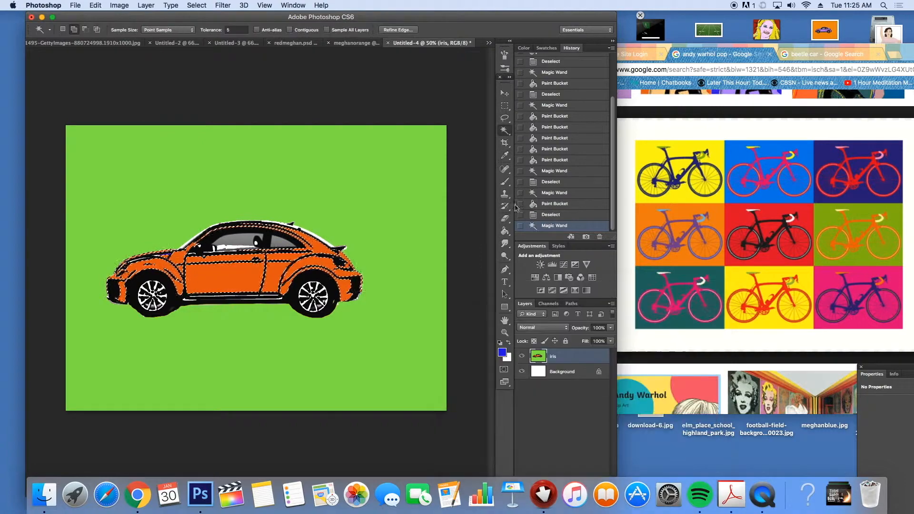
{"action": "left_click", "coordinate": [505, 231]}
{"action": "left_click", "coordinate": [228, 276]}
Step: Clear the body selection, fill the lime green background with bright pink, and clear the background selection
{"action": "left_click", "coordinate": [505, 130]}
{"action": "key", "text": "super+d"}
{"action": "left_click", "coordinate": [410, 200]}
{"action": "left_click", "coordinate": [502, 353]}
{"action": "left_click", "coordinate": [505, 231]}
{"action": "left_click", "coordinate": [409, 200]}
{"action": "left_click", "coordinate": [505, 131]}
{"action": "key", "text": "super+d"}
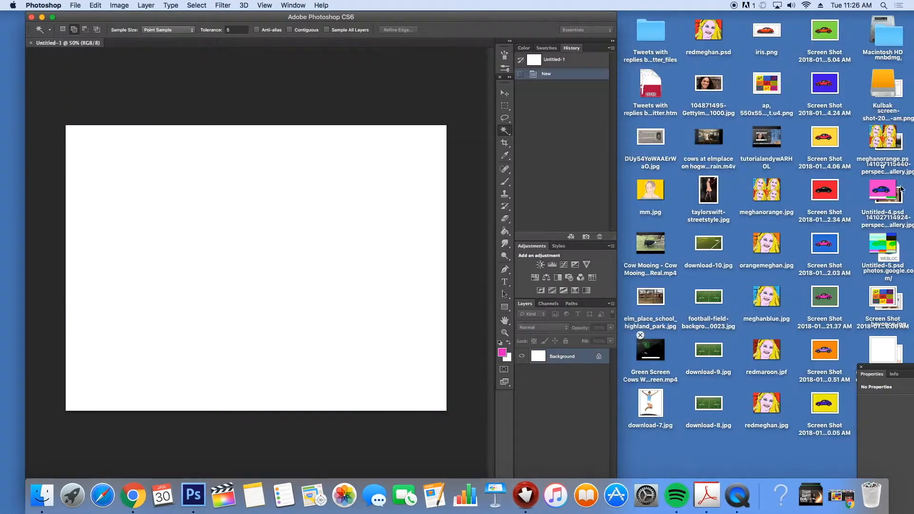
Step: Place Untitled-4.psd from the desktop on the blank canvas, scaled down near the lower-right corner
{"action": "left_click_drag", "start_coordinate": [883, 191], "coordinate": [376, 326]}
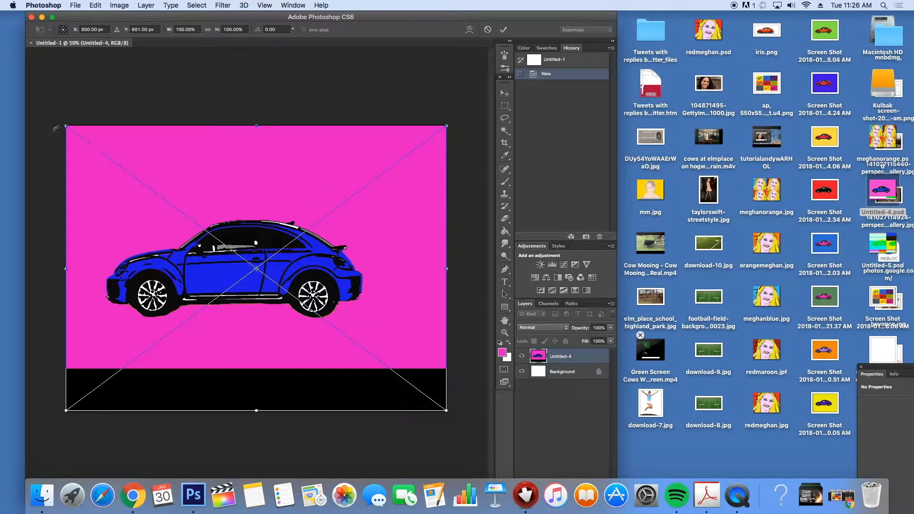
{"action": "left_click_drag", "start_coordinate": [68, 128], "coordinate": [328, 310]}
{"action": "left_click_drag", "start_coordinate": [379, 343], "coordinate": [366, 327]}
{"action": "key", "text": "Return"}
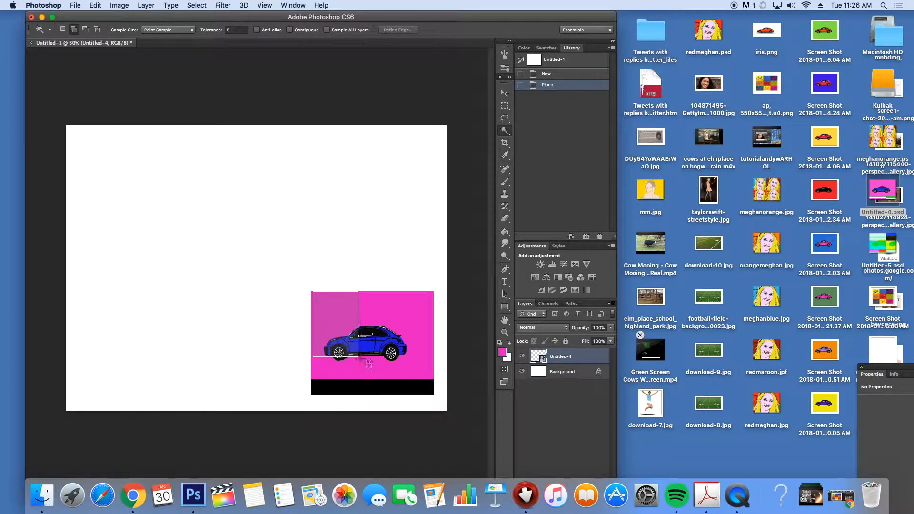
Step: Capture the placed car image without its black strip as a screenshot and delete the placed layer
{"action": "left_click_drag", "start_coordinate": [359, 357], "coordinate": [432, 377]}
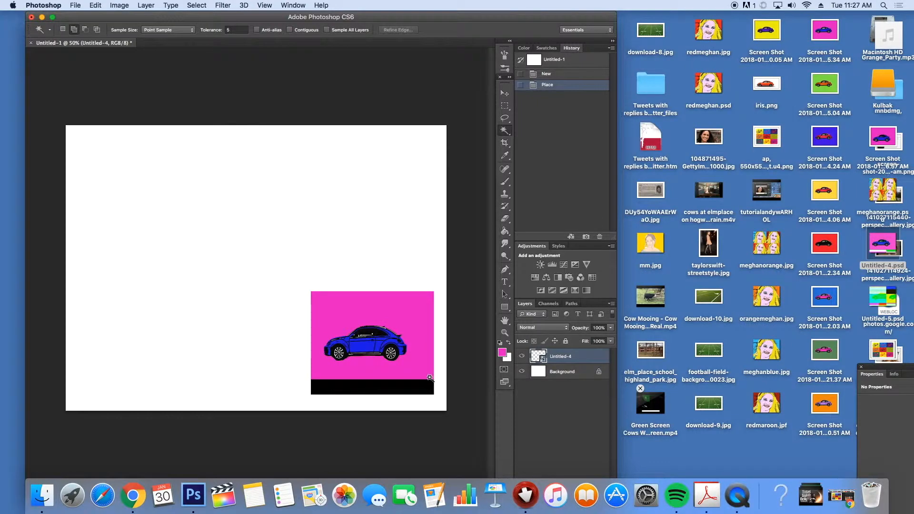
{"action": "key", "text": "BackSpace"}
Step: Place the 11.26.57 AM screenshot of the blue car on pink, scaled down near the canvas's lower-right corner
{"action": "left_click_drag", "start_coordinate": [883, 137], "coordinate": [381, 374]}
{"action": "left_click_drag", "start_coordinate": [284, 291], "coordinate": [426, 379]}
{"action": "key", "text": "Return"}
{"action": "key", "text": "w"}
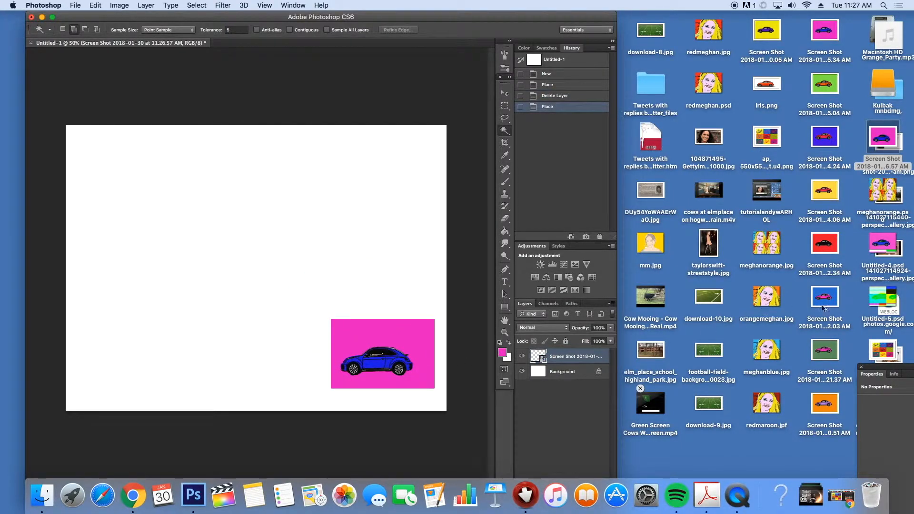
Step: Place the 11.21.37 AM screenshot directly above the pink tile, scaled to about 54.6% wide and 48.4% high
{"action": "left_click_drag", "start_coordinate": [827, 355], "coordinate": [345, 297]}
{"action": "left_click_drag", "start_coordinate": [351, 342], "coordinate": [428, 291]}
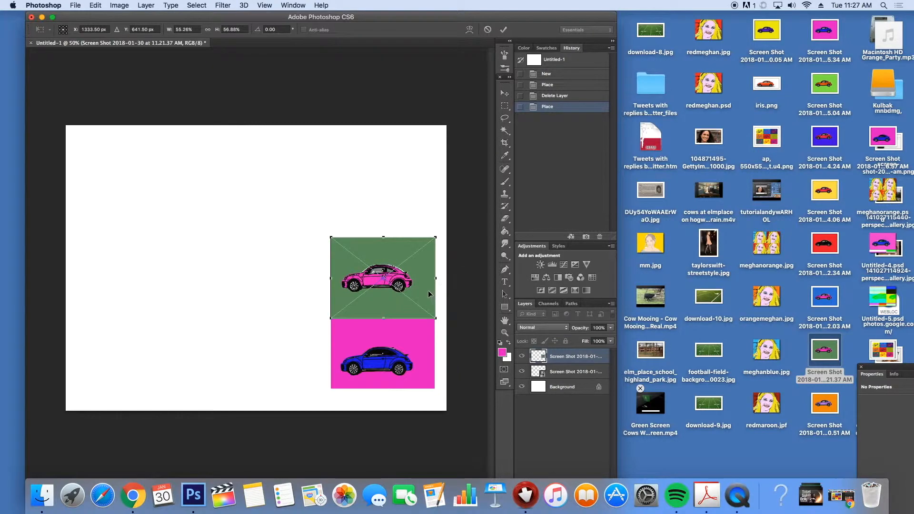
{"action": "left_click_drag", "start_coordinate": [434, 239], "coordinate": [430, 251]}
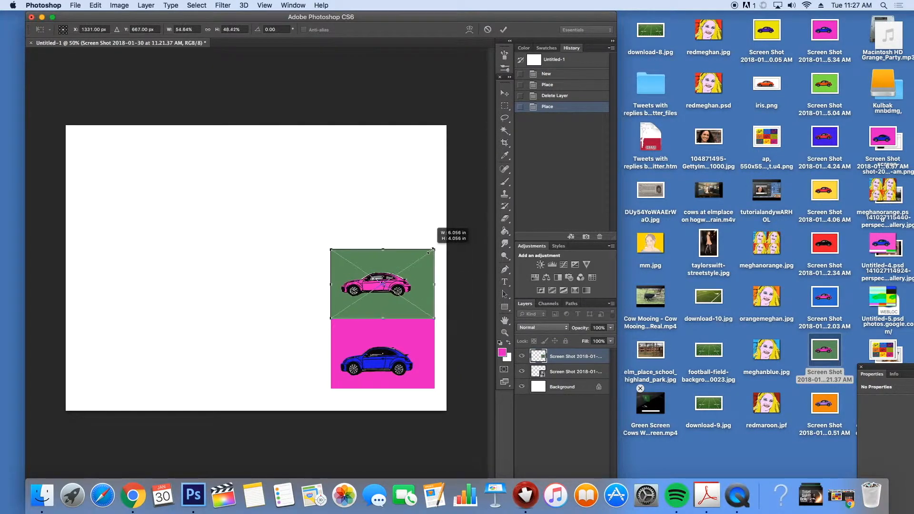
{"action": "key", "text": "Return"}
{"action": "key", "text": "w"}
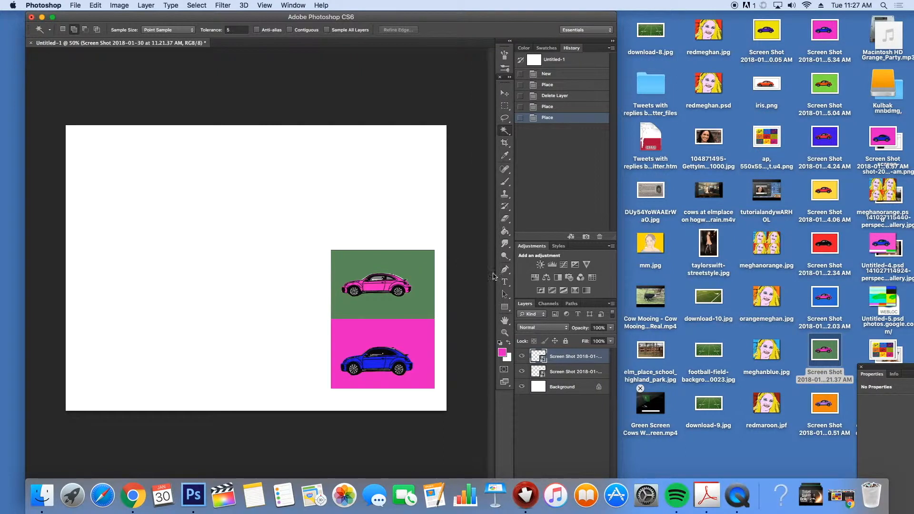
Step: Place the 11.24.24 AM screenshot of the red car on violet-blue above the green tile, scaled to match its width
{"action": "left_click_drag", "start_coordinate": [825, 169], "coordinate": [321, 232]}
{"action": "left_click_drag", "start_coordinate": [351, 196], "coordinate": [280, 260]}
{"action": "left_click_drag", "start_coordinate": [243, 290], "coordinate": [398, 200]}
{"action": "left_click_drag", "start_coordinate": [316, 210], "coordinate": [331, 210]}
{"action": "left_click_drag", "start_coordinate": [383, 169], "coordinate": [383, 189]}
{"action": "key", "text": "Return"}
Step: Place the 11.22.03 AM screenshot of the pink car on blue beside the violet-blue tile in the top row
{"action": "left_click_drag", "start_coordinate": [825, 296], "coordinate": [322, 209]}
{"action": "key", "text": "Return"}
{"action": "left_click", "coordinate": [895, 245]}
Step: Place the 11.26.57 AM screenshot again as the center tile, fitted between the blue tile and the green tile
{"action": "left_click_drag", "start_coordinate": [881, 139], "coordinate": [300, 290]}
{"action": "left_click_drag", "start_coordinate": [300, 290], "coordinate": [286, 284]}
{"action": "left_click_drag", "start_coordinate": [293, 295], "coordinate": [331, 319]}
{"action": "key", "text": "Return"}
Step: Place the 11.24.06 AM screenshot of the red car on yellow below the center tile, scaled to fit the bottom row
{"action": "left_click_drag", "start_coordinate": [829, 194], "coordinate": [285, 359]}
{"action": "left_click_drag", "start_coordinate": [354, 194], "coordinate": [269, 249]}
{"action": "left_click_drag", "start_coordinate": [190, 259], "coordinate": [232, 319]}
{"action": "left_click_drag", "start_coordinate": [232, 400], "coordinate": [232, 388]}
{"action": "key", "text": "Return"}
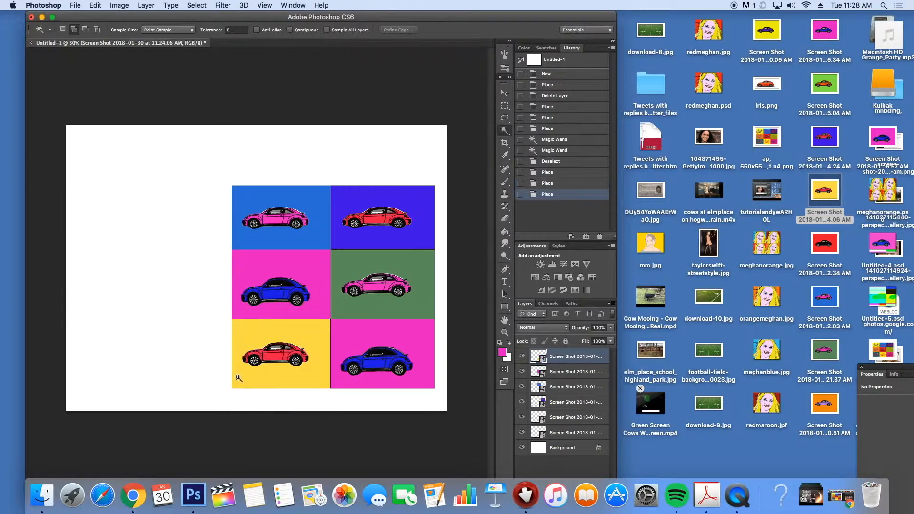
Step: Move the Properties panel out of the way and place the 11.22.34 AM screenshot as the top row's left tile
{"action": "left_click_drag", "start_coordinate": [913, 368], "coordinate": [685, 451]}
{"action": "left_click_drag", "start_coordinate": [825, 246], "coordinate": [190, 222]}
{"action": "left_click_drag", "start_coordinate": [159, 196], "coordinate": [258, 271]}
{"action": "left_click_drag", "start_coordinate": [305, 305], "coordinate": [184, 218]}
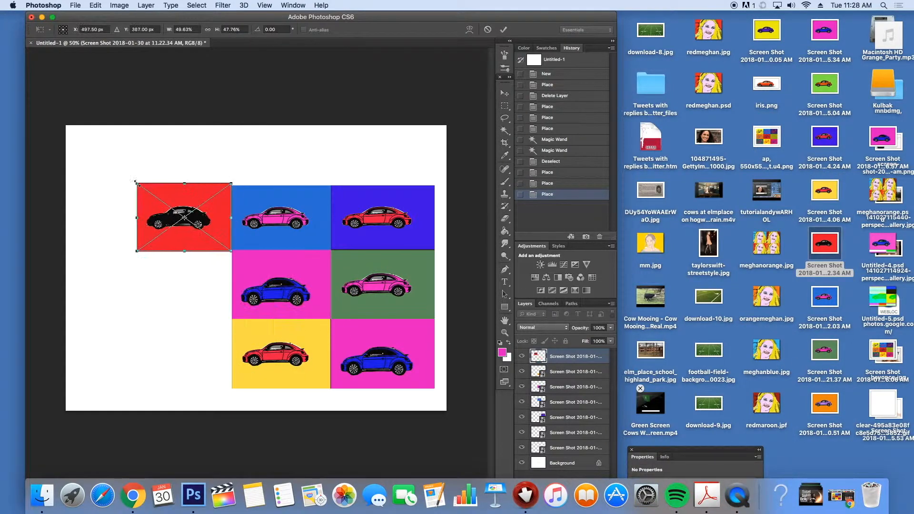
{"action": "left_click_drag", "start_coordinate": [137, 183], "coordinate": [141, 186]}
{"action": "key", "text": "Return"}
Step: Place the 11.25.04 AM screenshot below the red tile in the middle row, scaled to about 48% wide and high
{"action": "left_click_drag", "start_coordinate": [826, 351], "coordinate": [535, 333]}
{"action": "left_click_drag", "start_coordinate": [826, 84], "coordinate": [286, 285]}
{"action": "left_click_drag", "start_coordinate": [352, 197], "coordinate": [264, 267]}
{"action": "left_click_drag", "start_coordinate": [217, 305], "coordinate": [184, 288]}
{"action": "left_click_drag", "start_coordinate": [129, 325], "coordinate": [141, 318]}
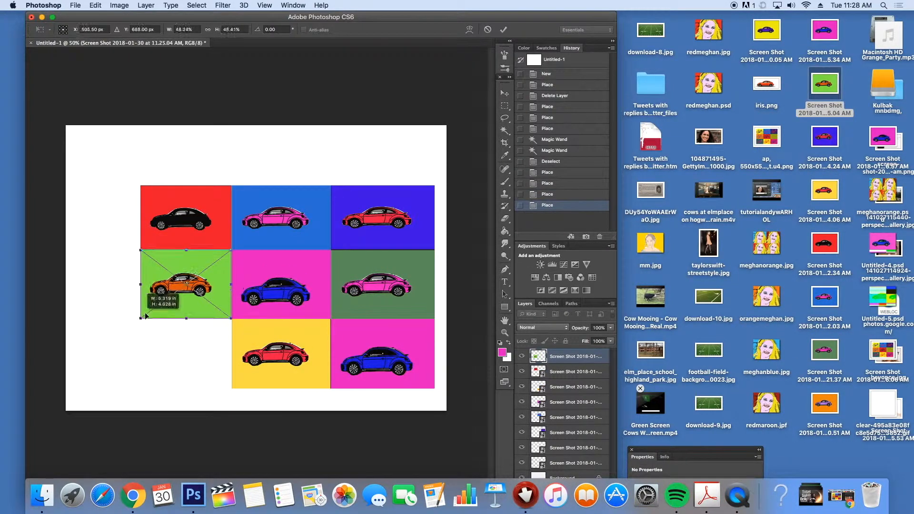
{"action": "key", "text": "Return"}
Step: Place the 11.22.03 AM screenshot below the orange car's tile in the bottom row, scaled to about 48% wide and 49% high
{"action": "left_click_drag", "start_coordinate": [828, 298], "coordinate": [286, 286]}
{"action": "left_click_drag", "start_coordinate": [352, 196], "coordinate": [276, 259]}
{"action": "left_click_drag", "start_coordinate": [224, 305], "coordinate": [181, 365]}
{"action": "left_click_drag", "start_coordinate": [117, 399], "coordinate": [141, 390]}
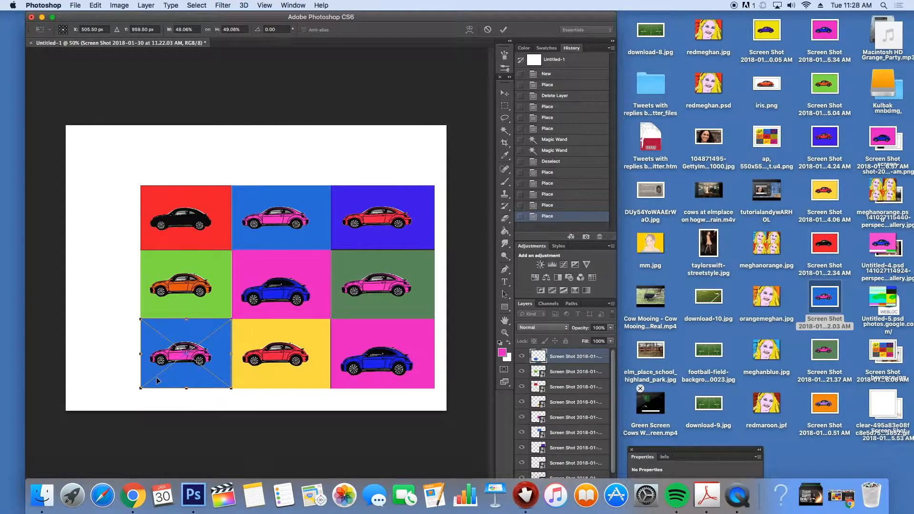
{"action": "key", "text": "Return"}
{"action": "key", "text": "w"}
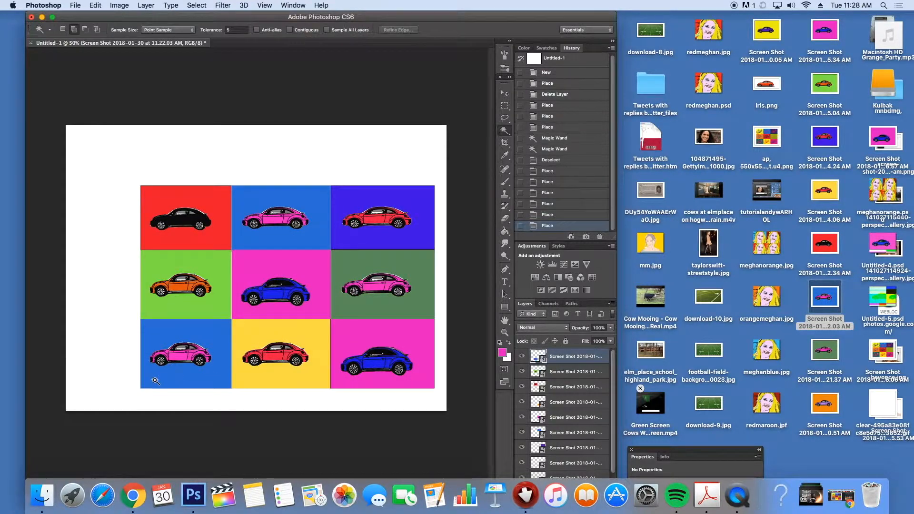
Step: Crop the canvas on all four sides to leave a narrow white border around the three-by-three car grid
{"action": "left_click", "coordinate": [507, 143]}
{"action": "left_click_drag", "start_coordinate": [70, 128], "coordinate": [104, 152]}
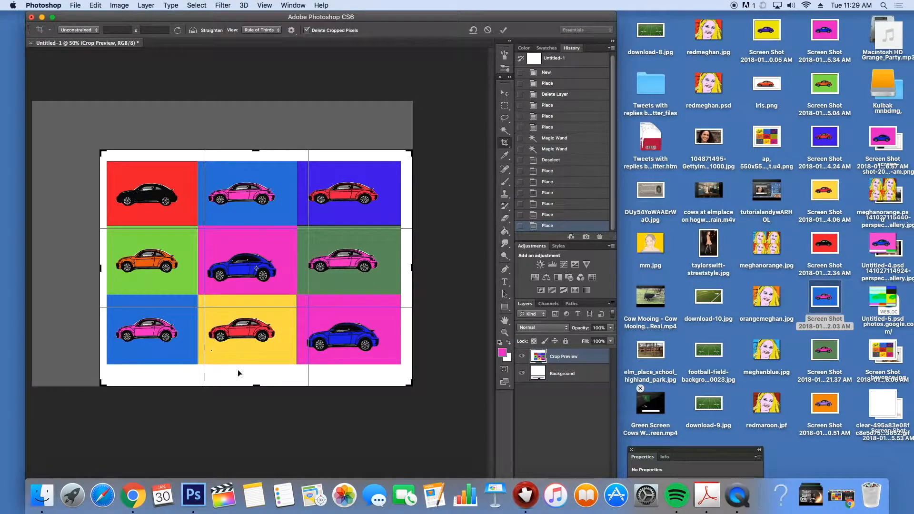
{"action": "left_click_drag", "start_coordinate": [256, 387], "coordinate": [269, 381]}
{"action": "left_click_drag", "start_coordinate": [413, 270], "coordinate": [408, 269]}
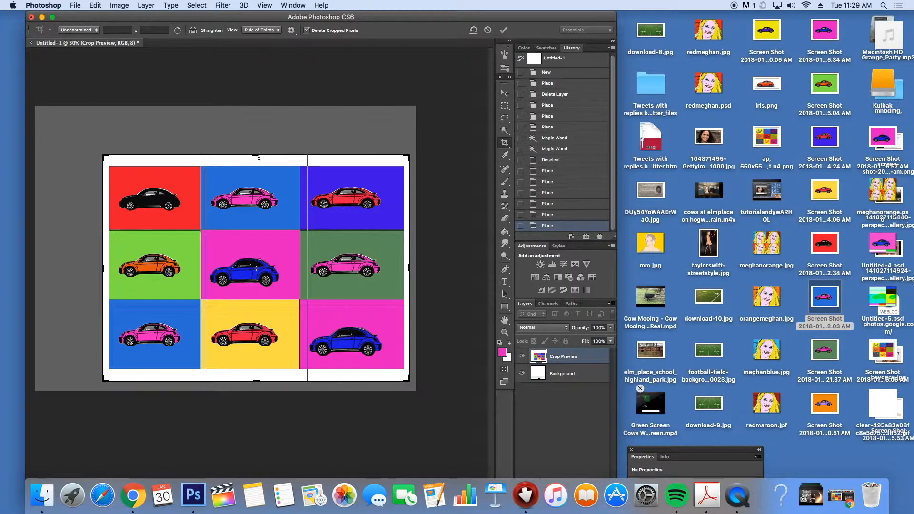
{"action": "left_click_drag", "start_coordinate": [259, 158], "coordinate": [259, 160]}
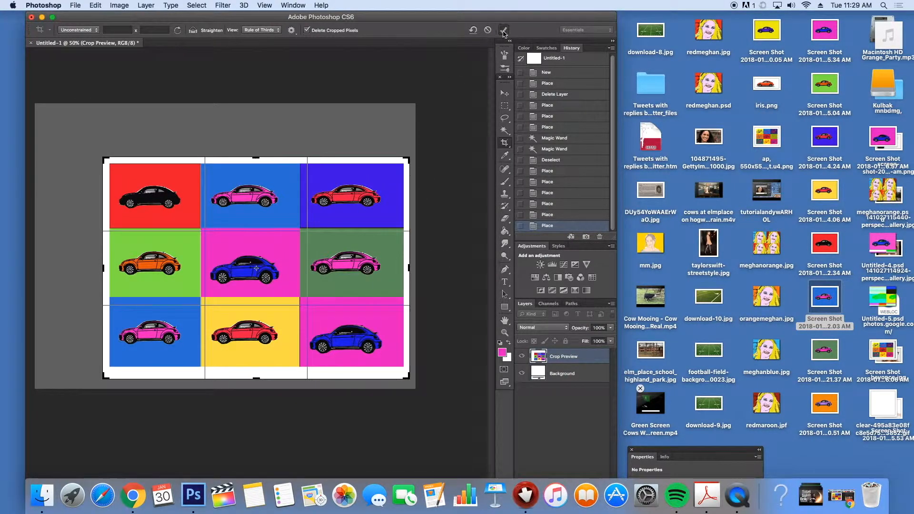
{"action": "left_click", "coordinate": [504, 31]}
Step: Save a JPEG copy of the grid to the Desktop as warholcar.jpg, accepting the JPEG options
{"action": "left_click", "coordinate": [75, 5]}
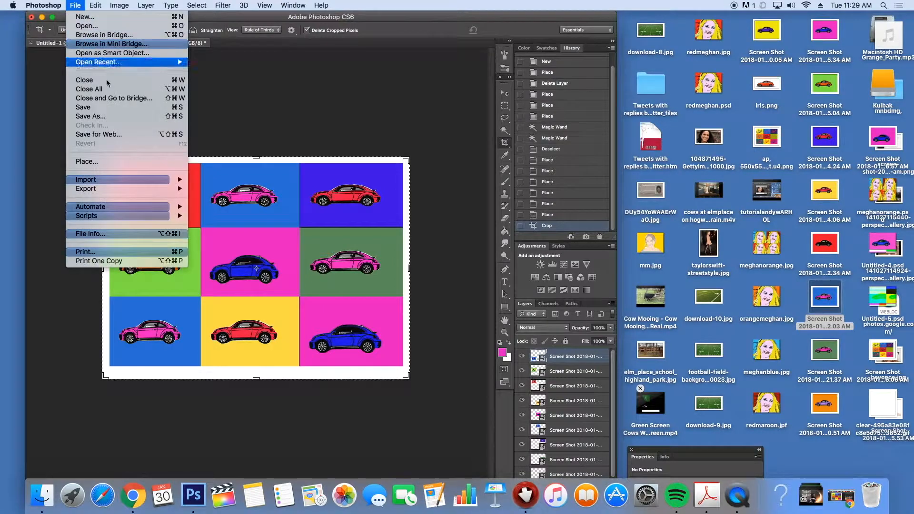
{"action": "left_click", "coordinate": [133, 117]}
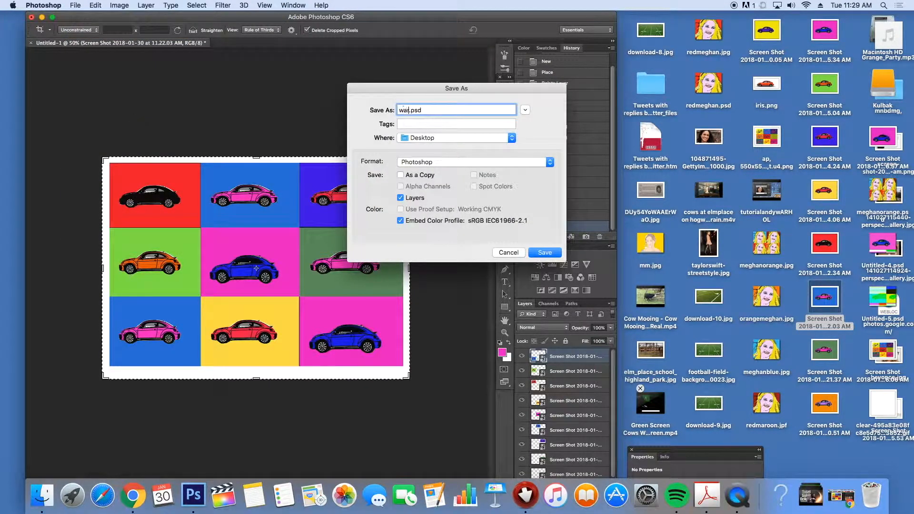
{"action": "left_click", "coordinate": [420, 162]}
{"action": "left_click", "coordinate": [464, 228]}
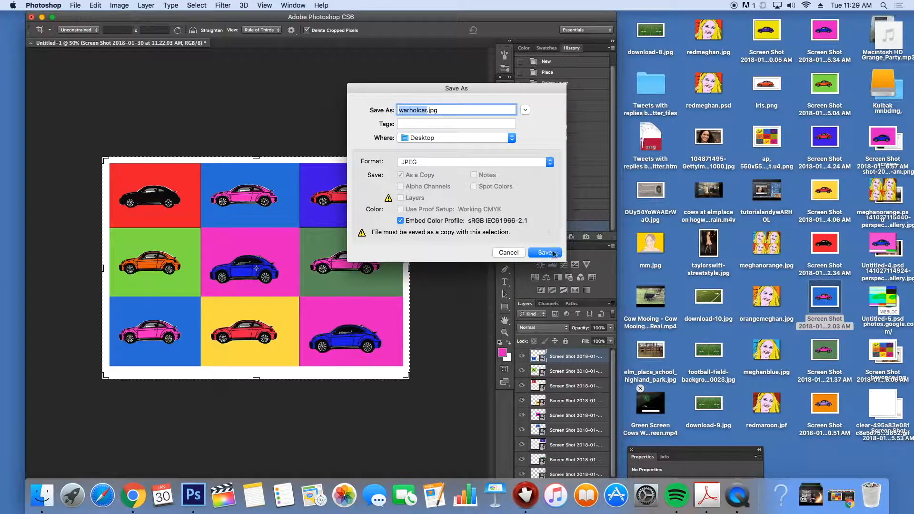
{"action": "left_click", "coordinate": [546, 253]}
{"action": "left_click", "coordinate": [500, 176]}
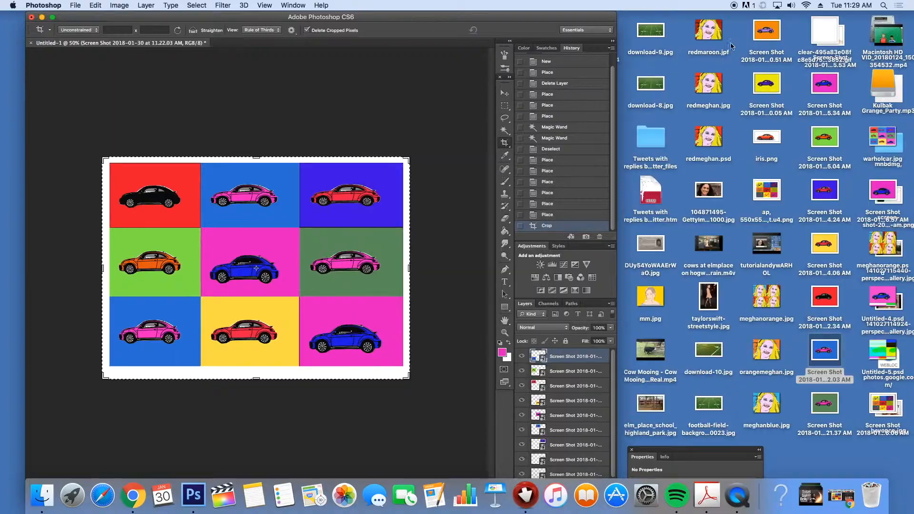